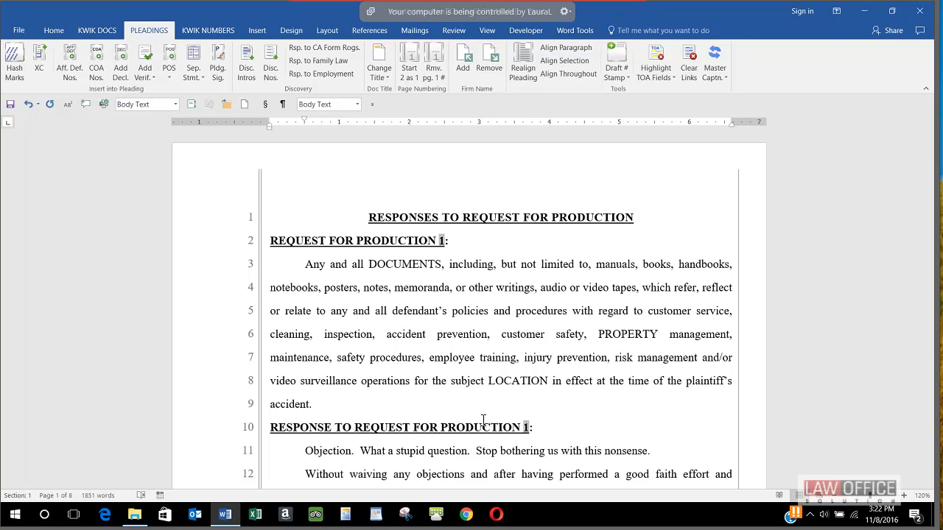
- Review the requests and responses from REQUEST FOR PRODUCTION 1 through the 4 - 7 heading and the requests following it
left_click(434, 316)
scroll(435, 315, "down", 2)
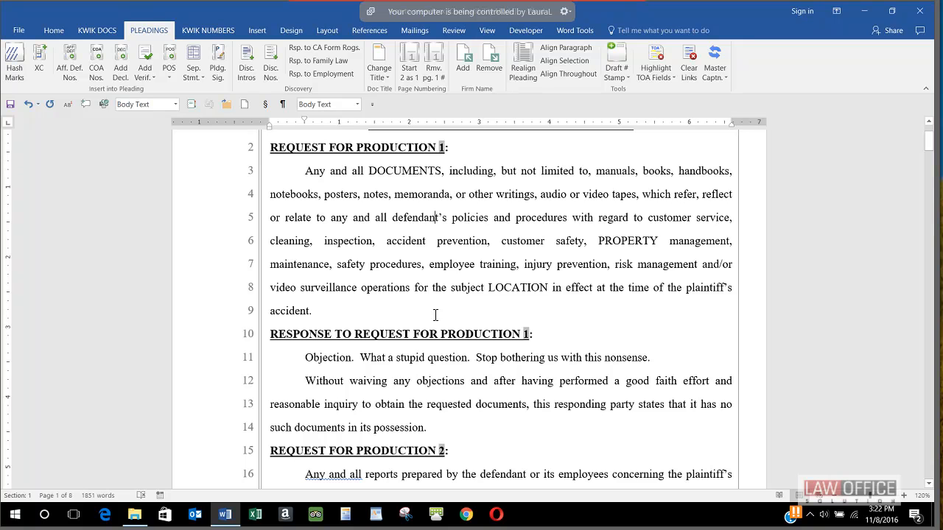
scroll(435, 315, "down", 3)
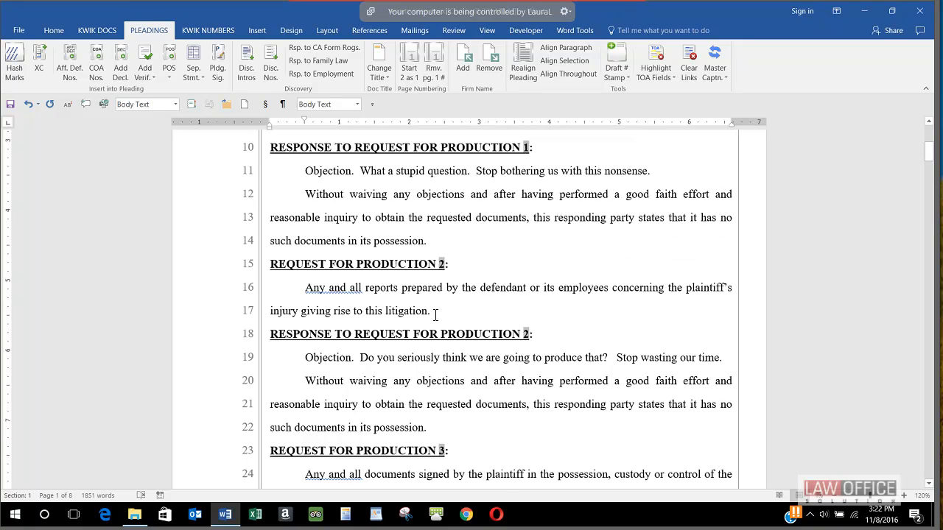
scroll(436, 316, "down", 1)
scroll(490, 402, "down", 1)
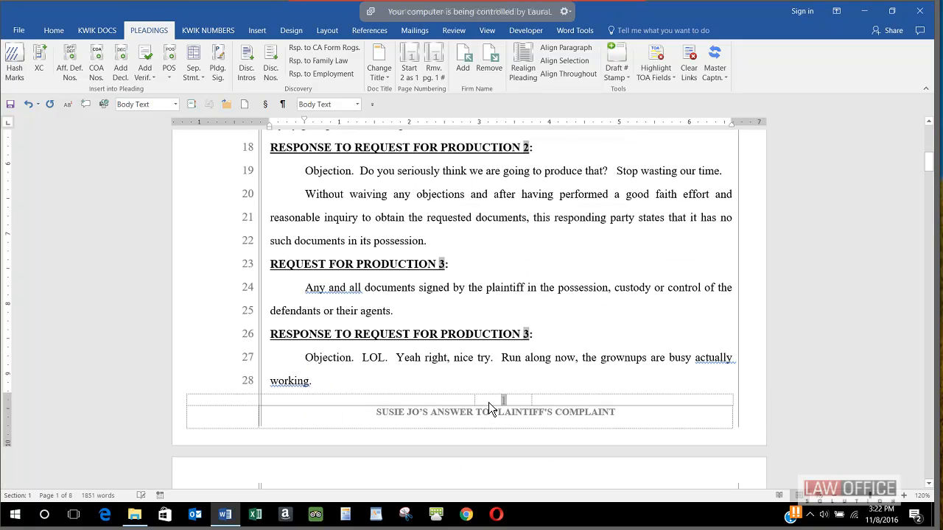
scroll(488, 402, "down", 1)
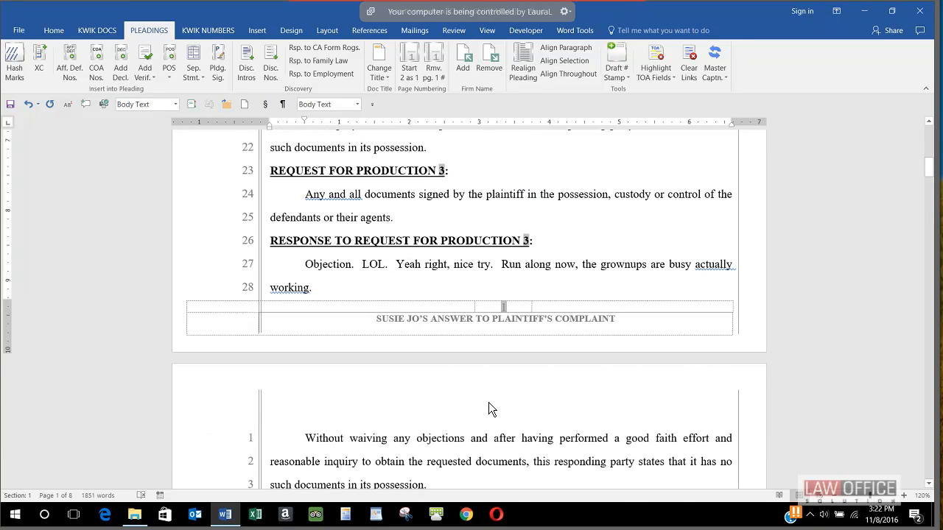
scroll(489, 410, "down", 1)
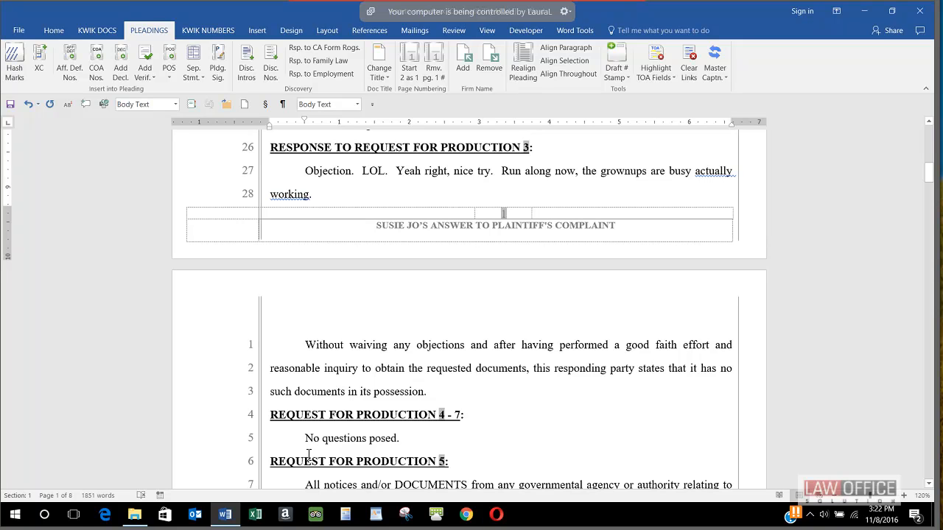
scroll(322, 440, "down", 5)
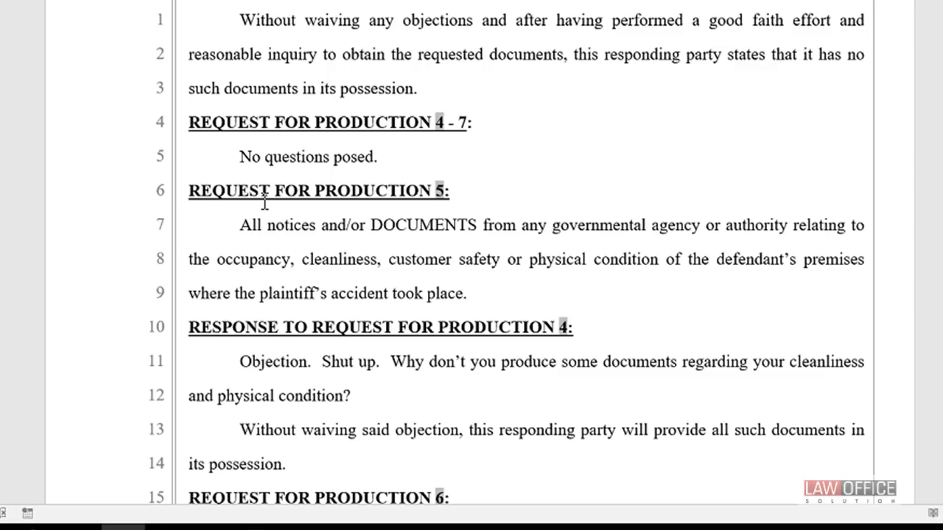
- On a new line after "No questions posed.", create a Request for Production heading with its response heading included, numbered starting at 8
left_click(390, 163)
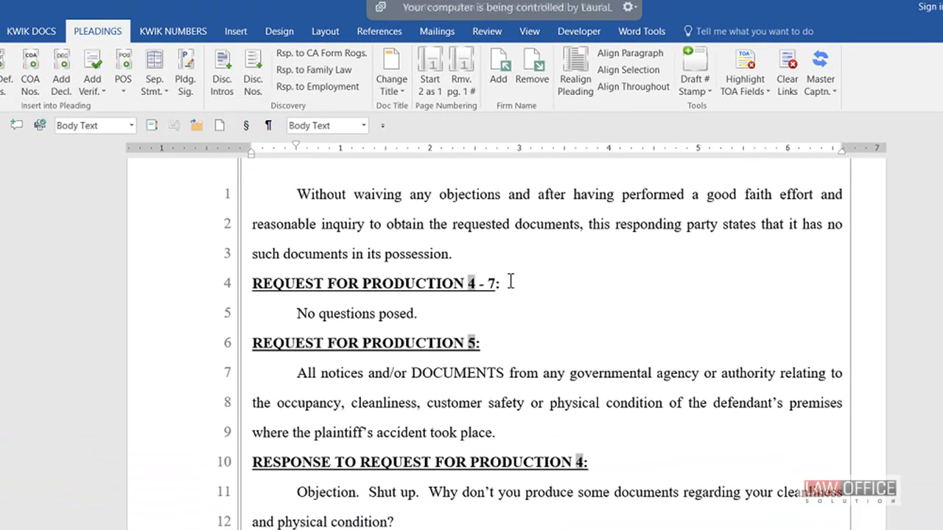
key("Return")
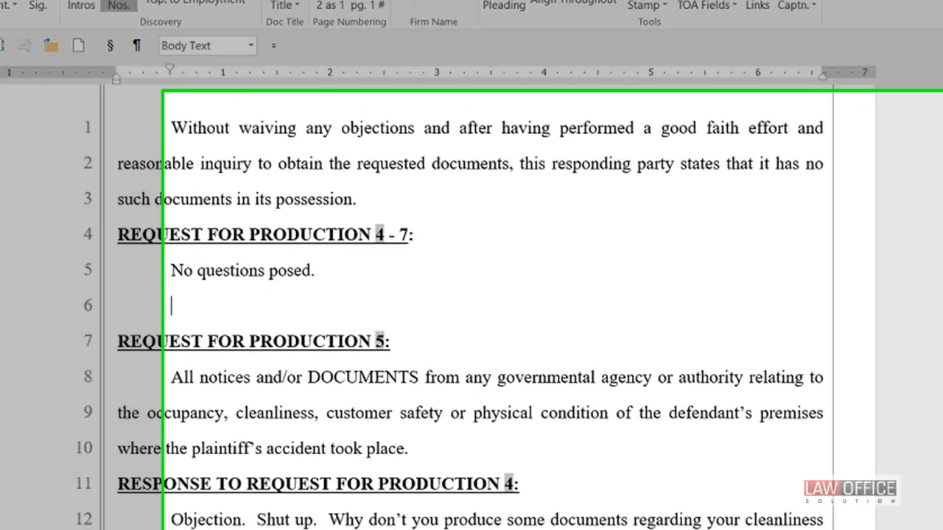
left_click(253, 74)
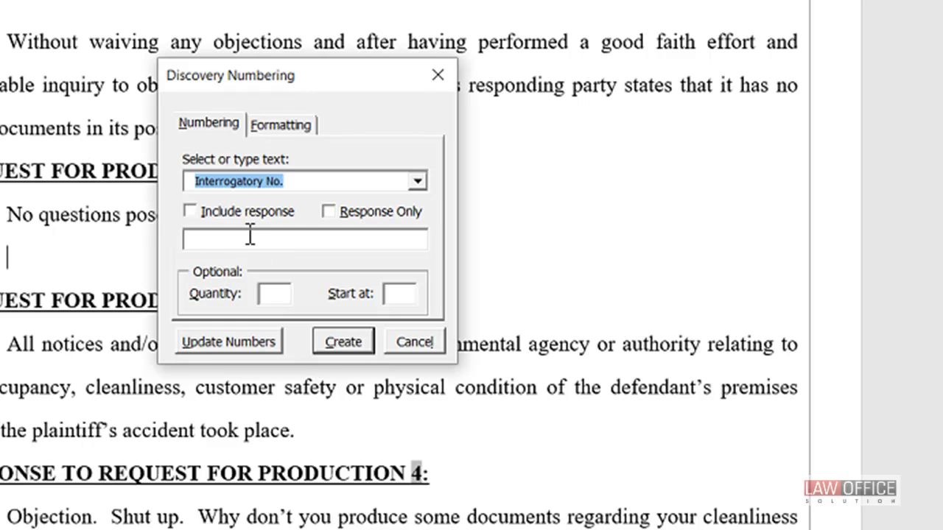
left_click(418, 181)
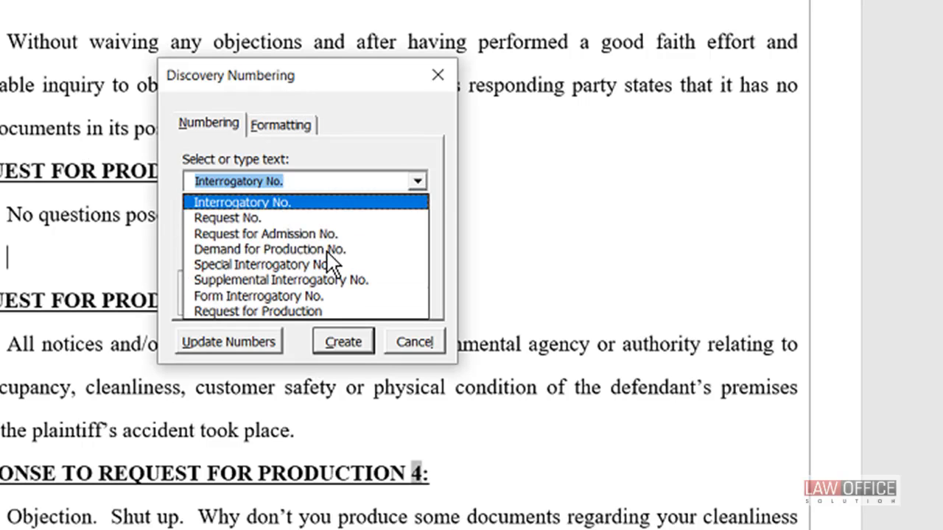
left_click(287, 308)
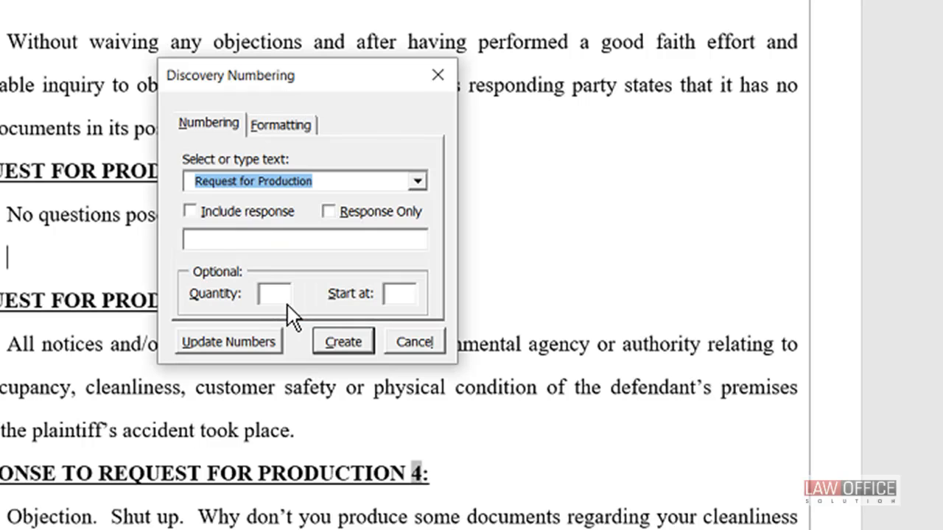
left_click(253, 212)
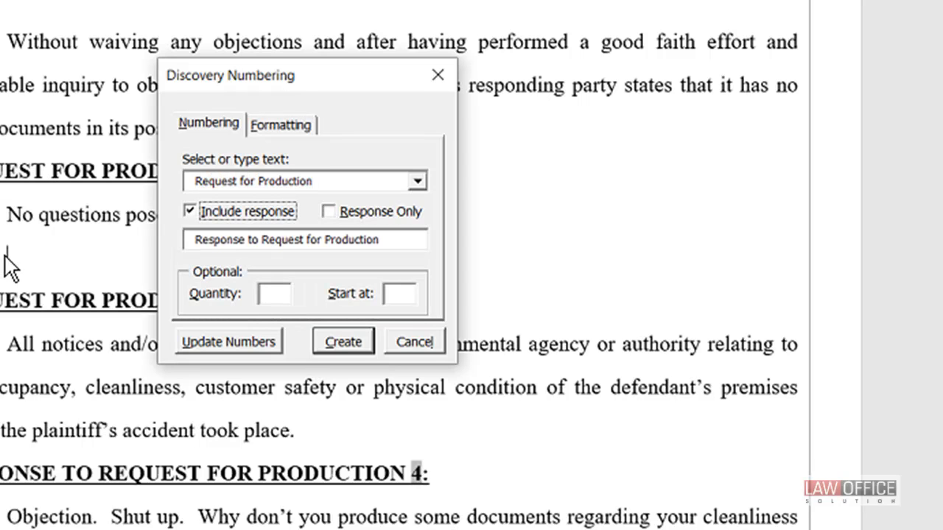
left_click_drag(346, 74, 515, 196)
left_click(578, 413)
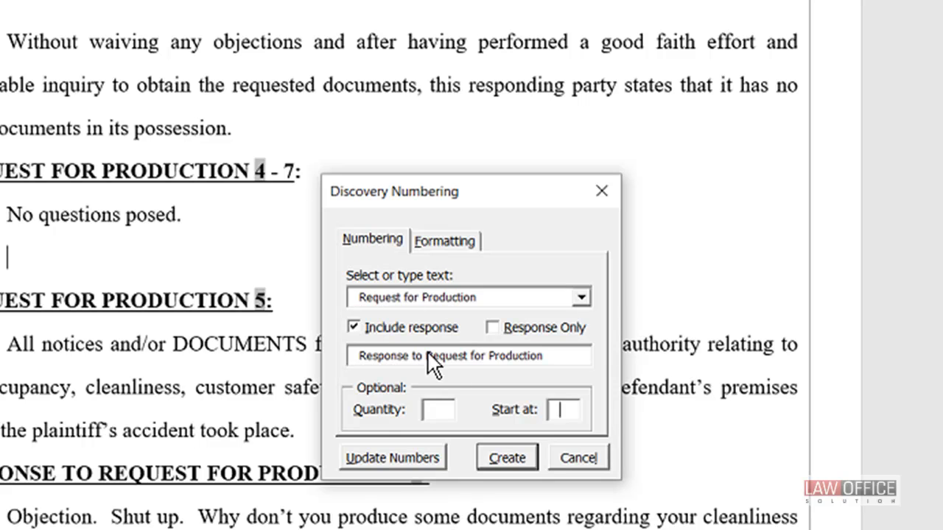
type("8")
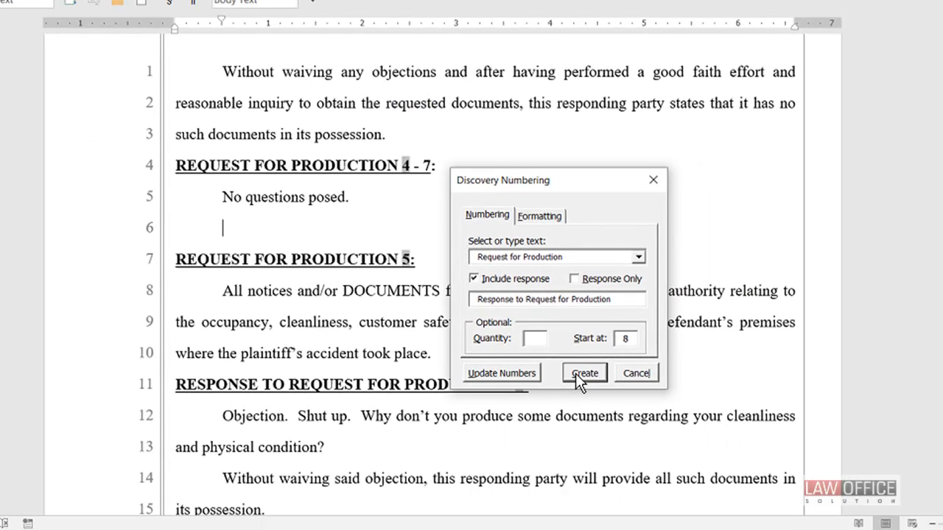
left_click(516, 447)
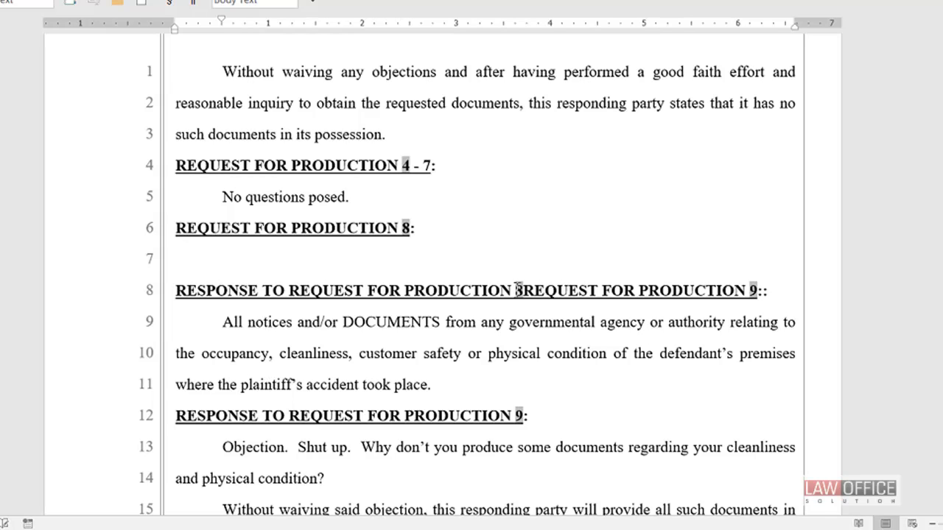
- Separate the REQUEST FOR PRODUCTION 9 heading from the response 8 heading so it starts on its own line
left_click(523, 291)
key("Return")
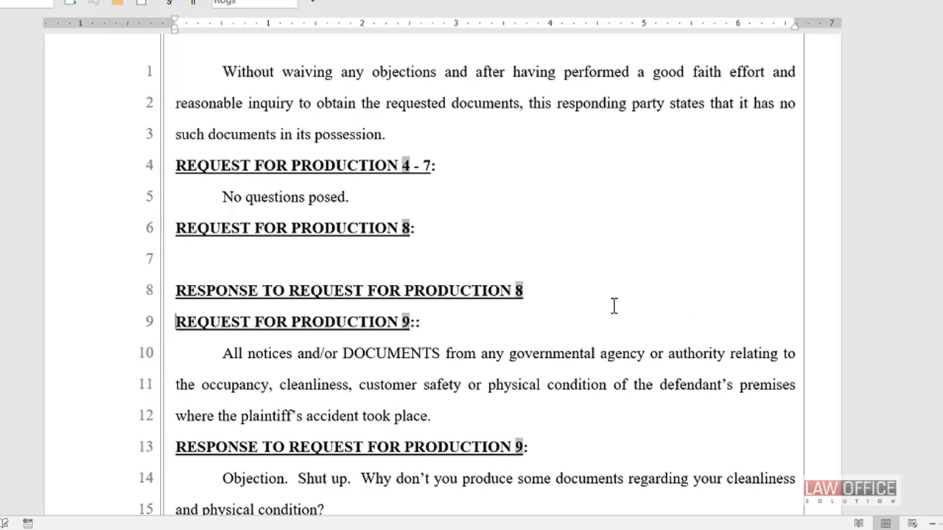
scroll(282, 248, "down", 2)
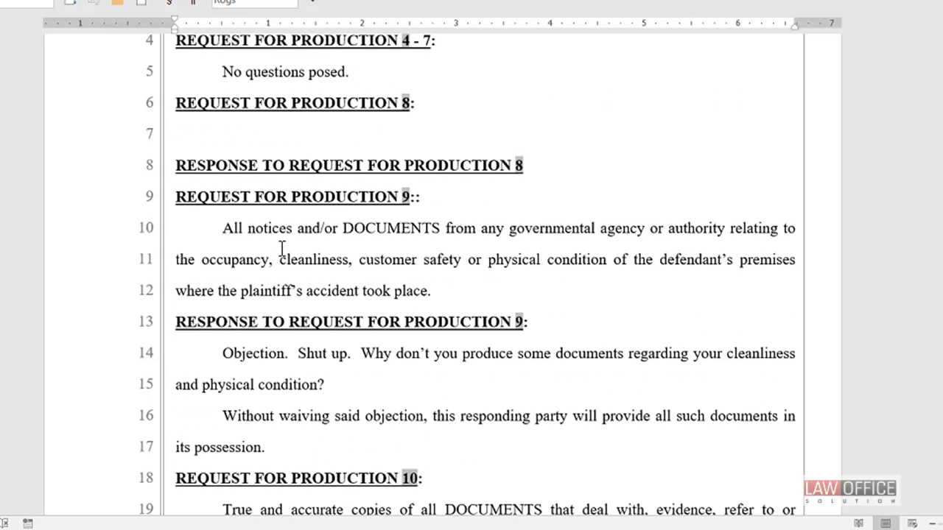
scroll(282, 248, "up", 2)
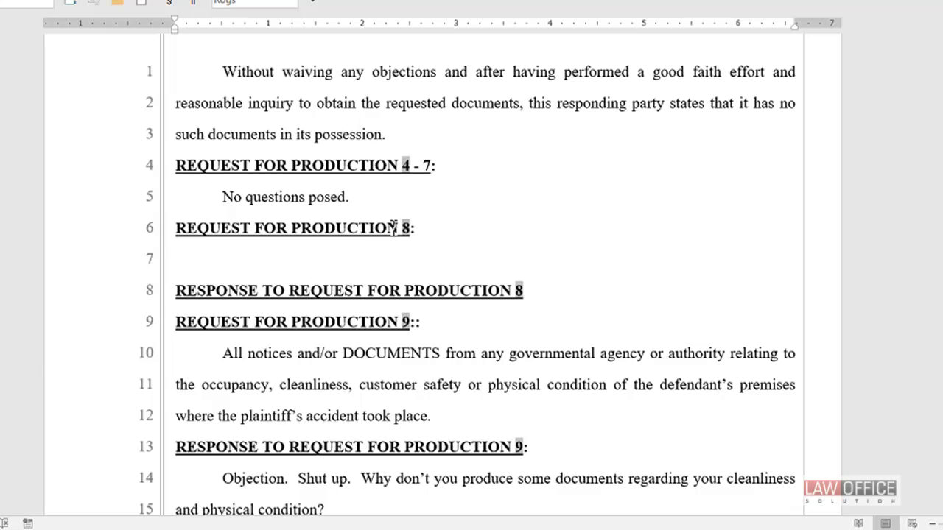
- Move the "All notices and/or DOCUMENTS" paragraph under the REQUEST FOR PRODUCTION 8 heading and remove the leftover blank line below it
left_click(354, 355)
left_click_drag(222, 354, 455, 415)
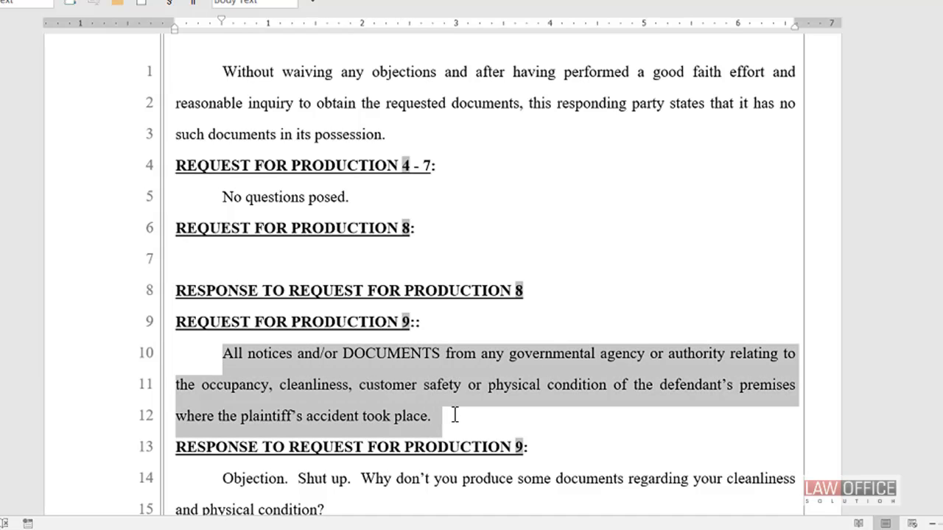
left_click(268, 257)
left_click_drag(268, 258, 268, 258)
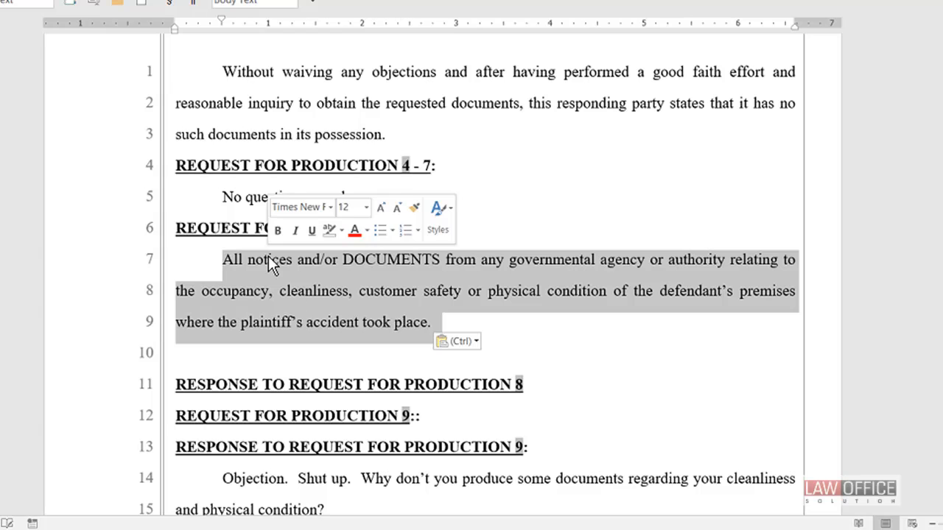
left_click(301, 352)
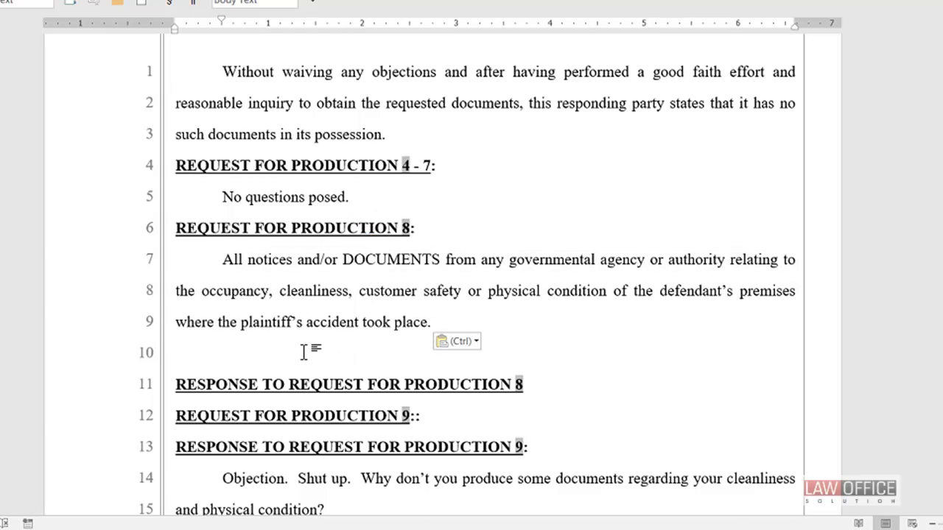
key("Delete")
- Move the "Objection. Shut up." and "Without waiving said objection" paragraphs directly under the RESPONSE TO REQUEST FOR PRODUCTION 8 heading
left_click_drag(225, 447, 387, 476)
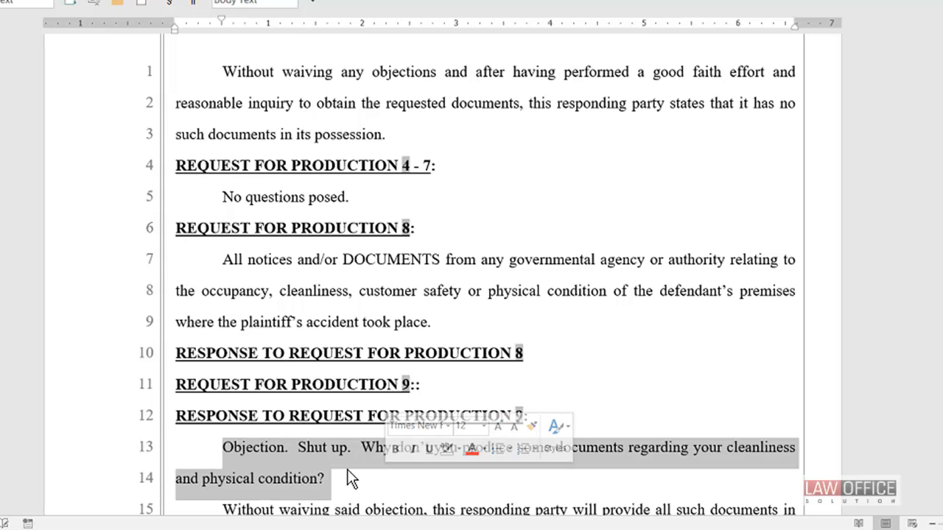
key("shift+Down")
key("shift+Down")
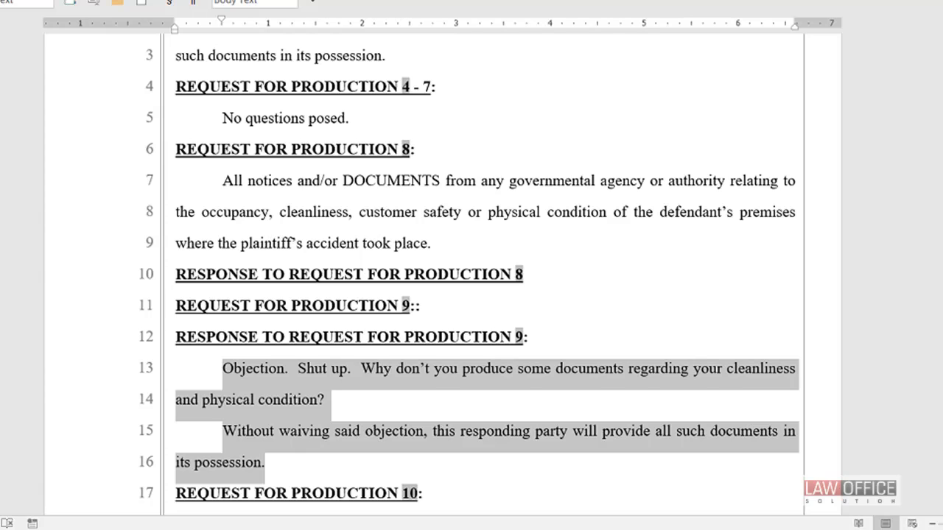
key("alt+shift+Up")
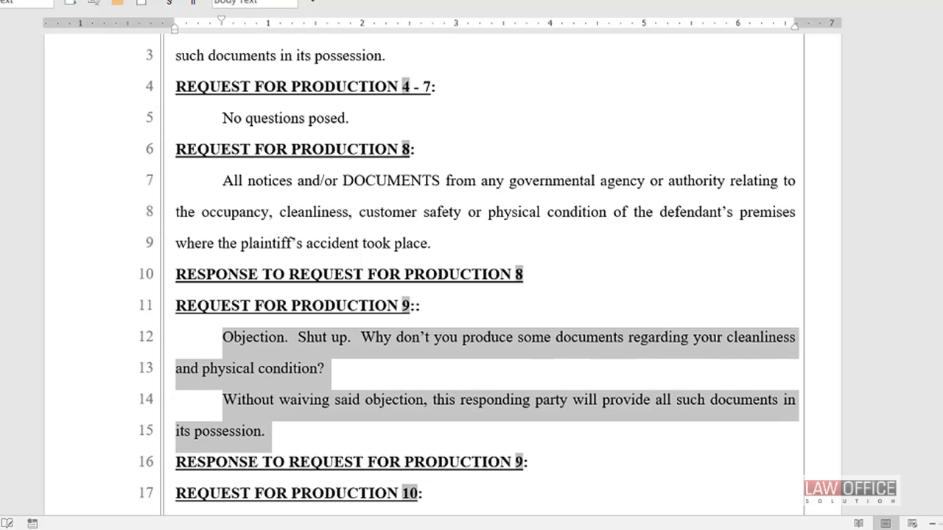
key("alt+shift+Up")
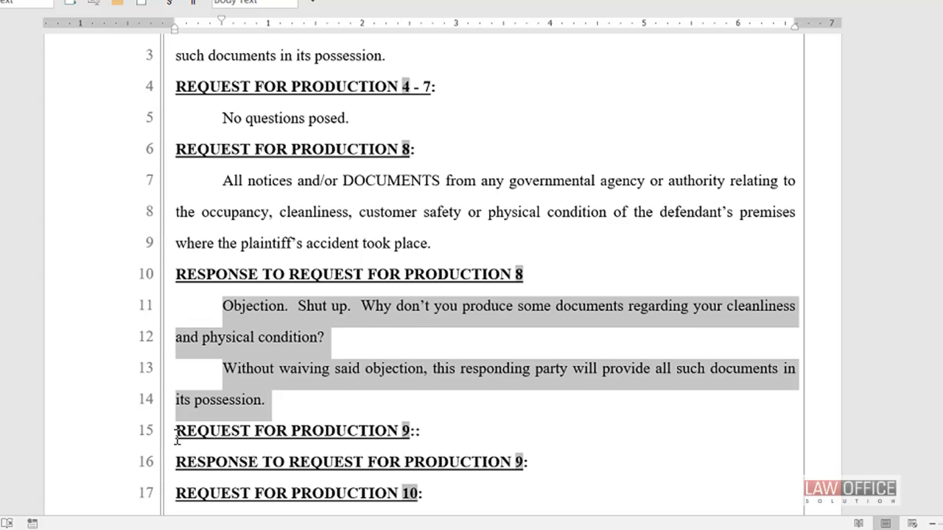
- Delete the empty request 9 and response 9 headings that follow the response to request 8
left_click(380, 439)
left_click_drag(380, 439, 550, 462)
key("Delete")
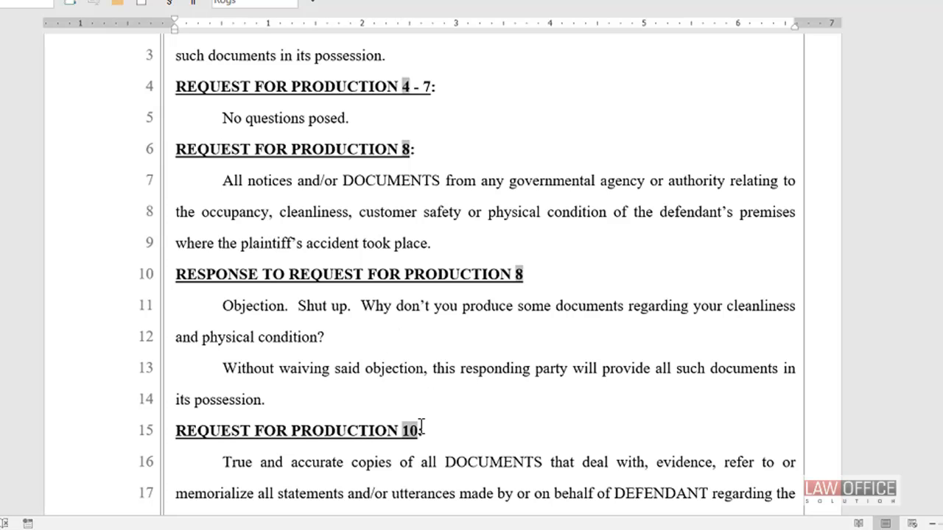
- Update the discovery numbers throughout the document and check the renumbered headings that follow request 8
scroll(337, 451, "down", 2)
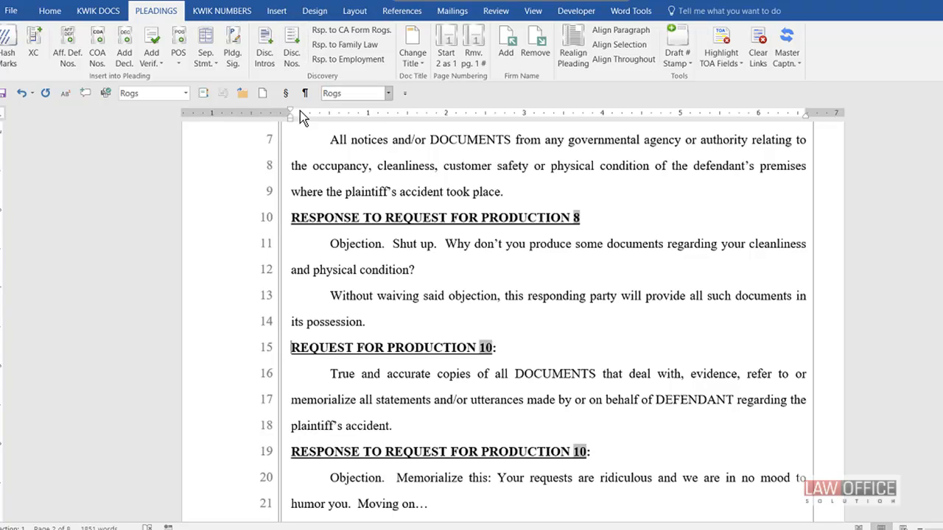
left_click(292, 46)
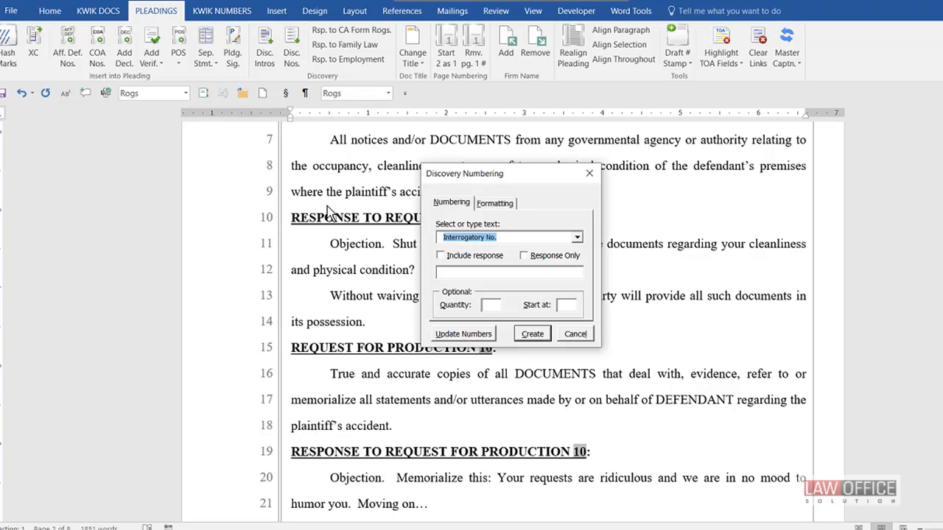
left_click(467, 333)
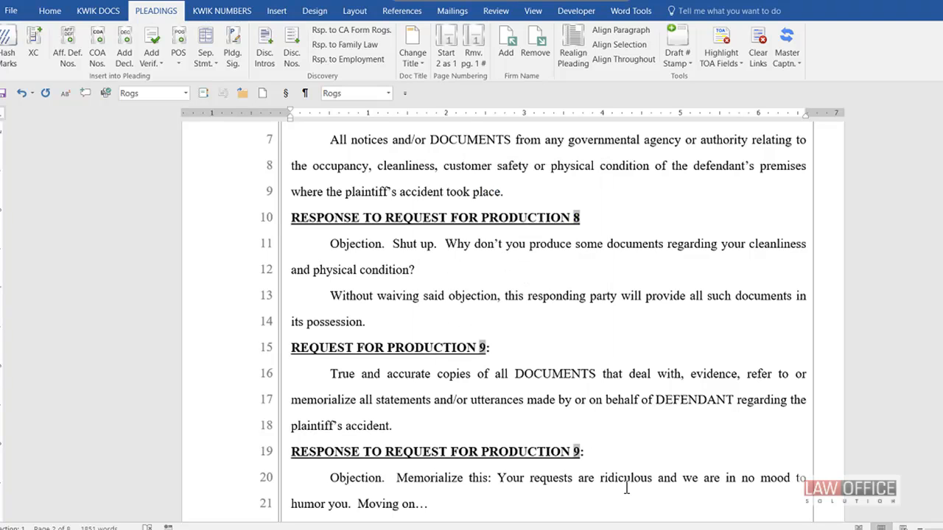
scroll(622, 475, "down", 4)
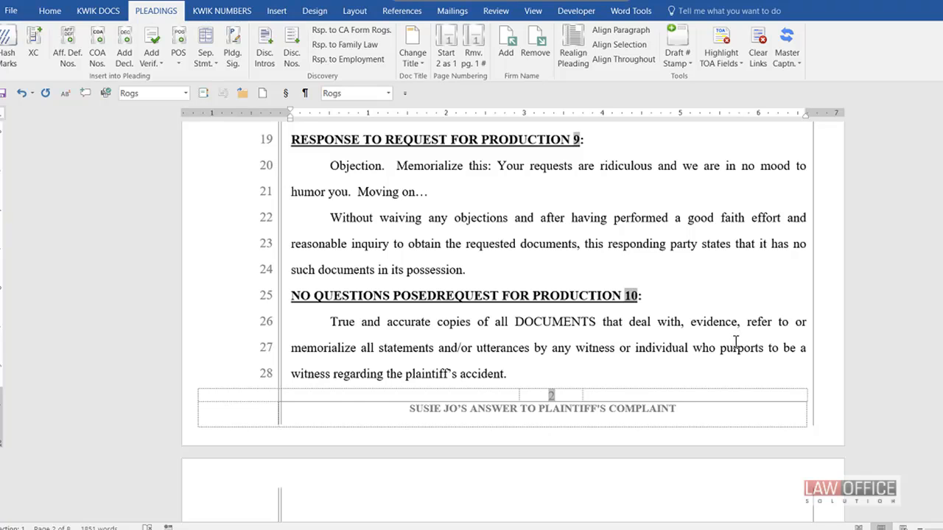
scroll(734, 341, "up", 4)
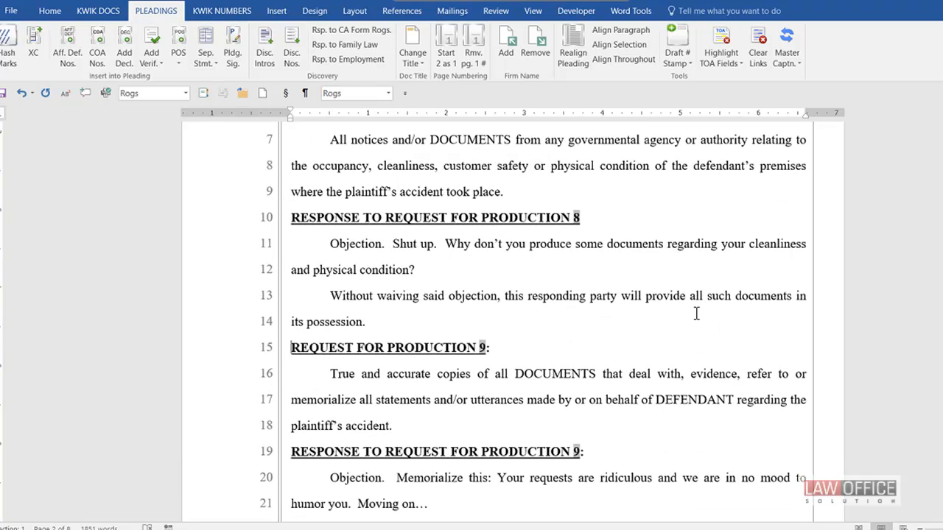
- Add ten blank lines after "its possession." in the response to request 8 and place the cursor on the first blank line
left_click(374, 325)
key("Return")
key("Return")
key("Return")
key("Return")
key("Return")
key("Return")
key("Return")
key("Return")
key("Return")
key("Return")
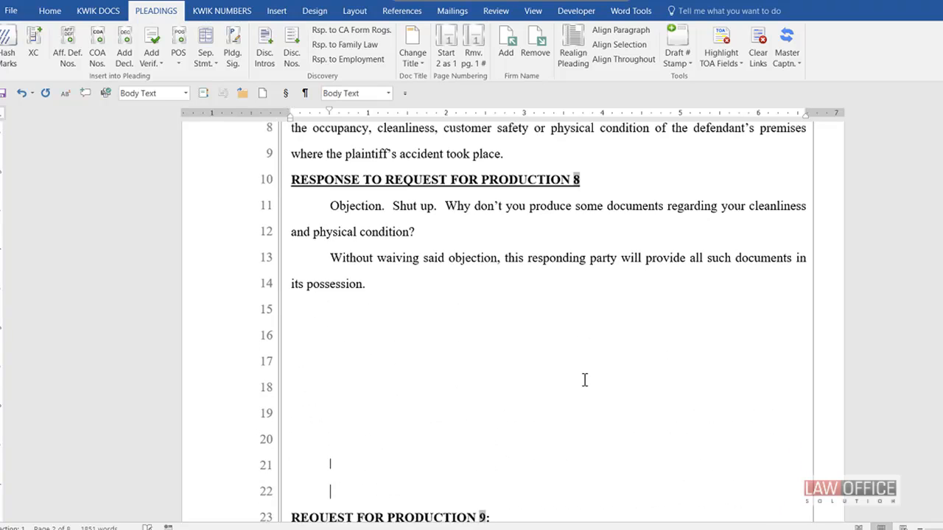
key("Up")
key("Up")
key("Up")
key("Up")
key("Up")
key("Up")
key("Up")
key("Up")
key("Up")
key("Up")
key("Up")
key("Up")
key("Up")
key("Up")
key("Up")
key("Up")
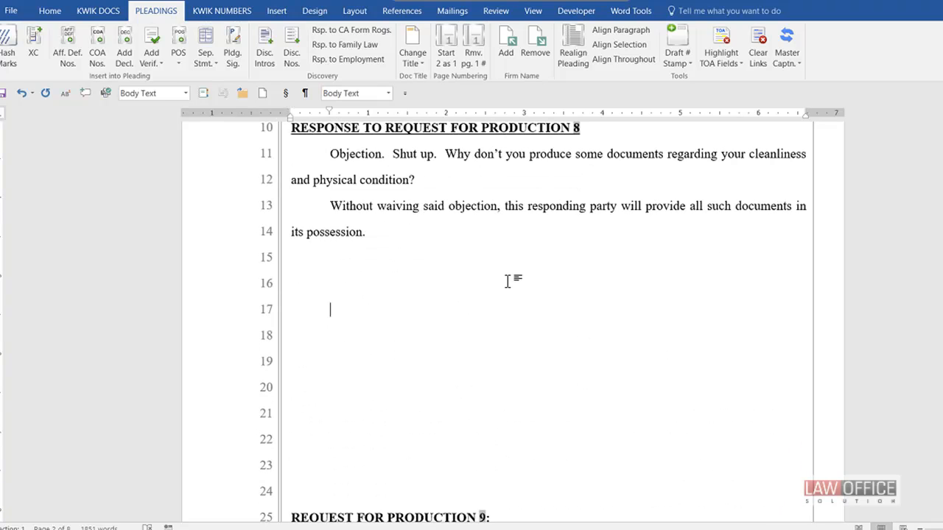
key("Up")
key("Up")
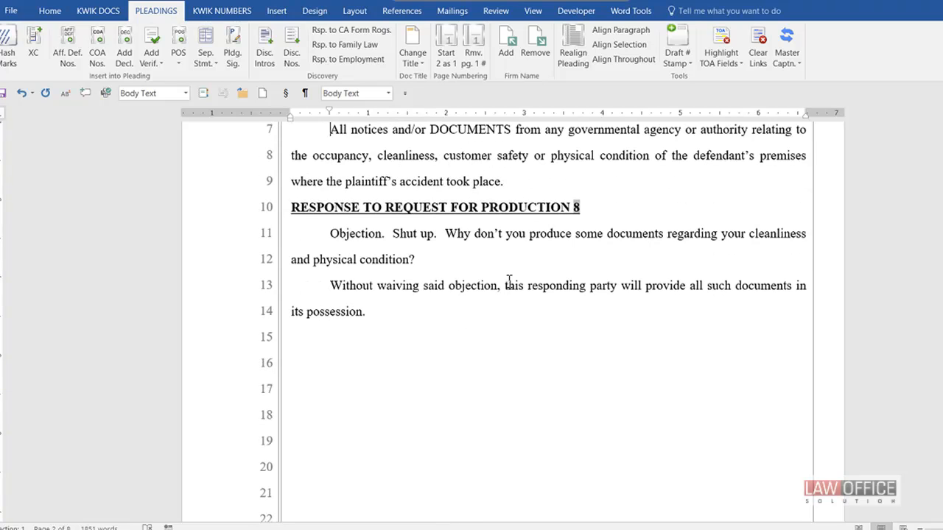
left_click(317, 368)
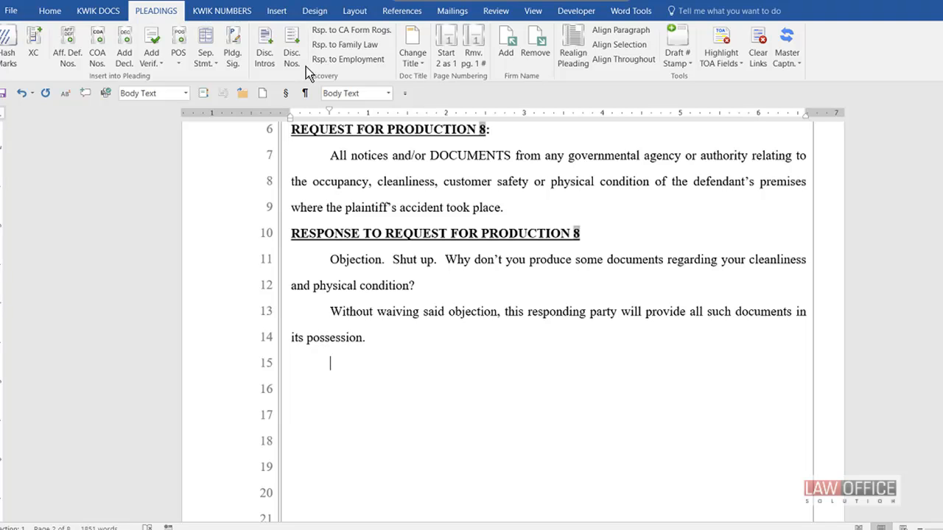
- Insert a numbered Request for Production heading with its included response heading below the response to request 8
left_click(290, 48)
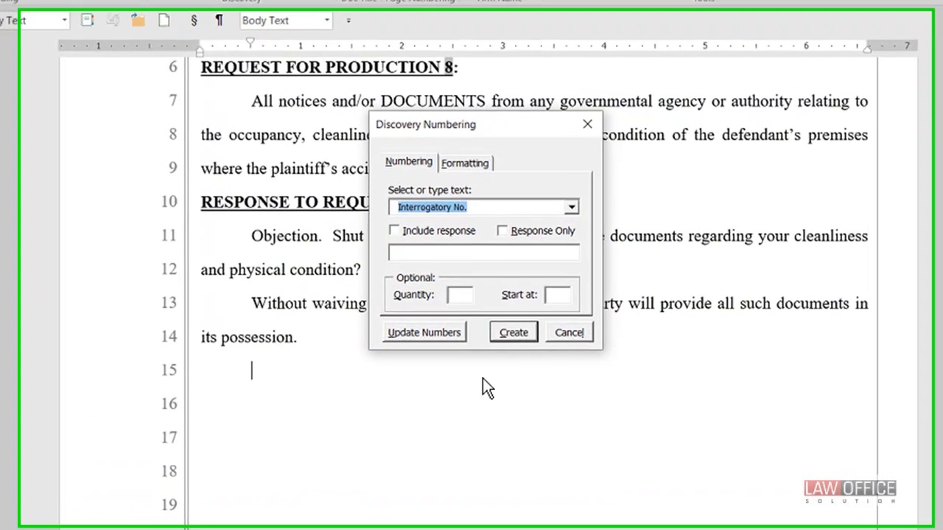
left_click(574, 201)
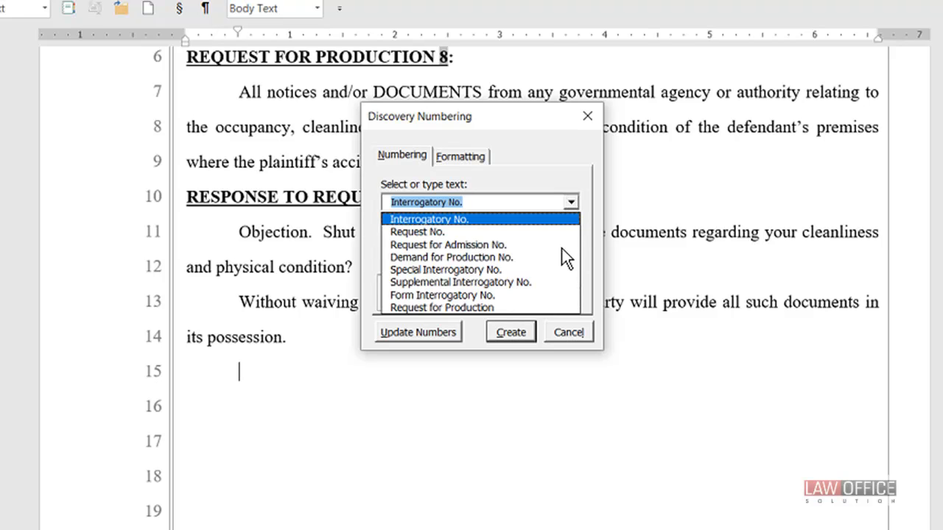
left_click(504, 308)
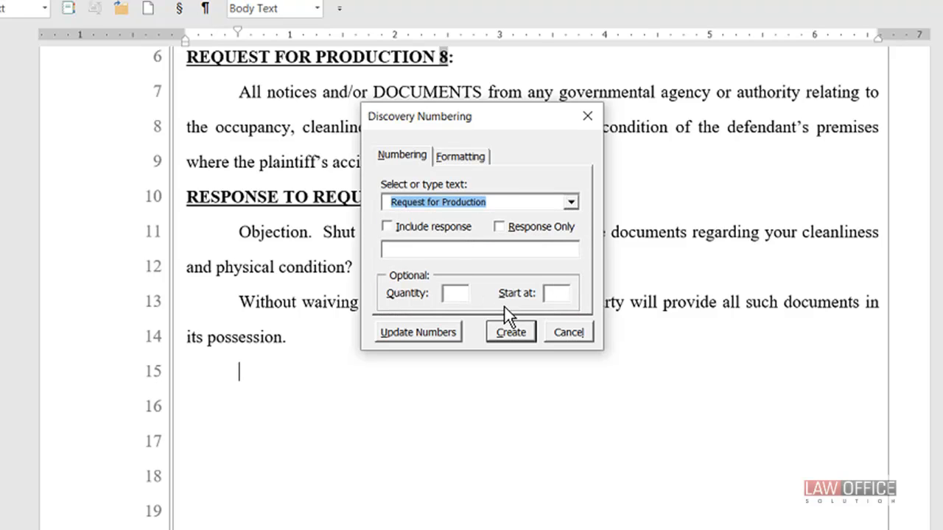
left_click(443, 225)
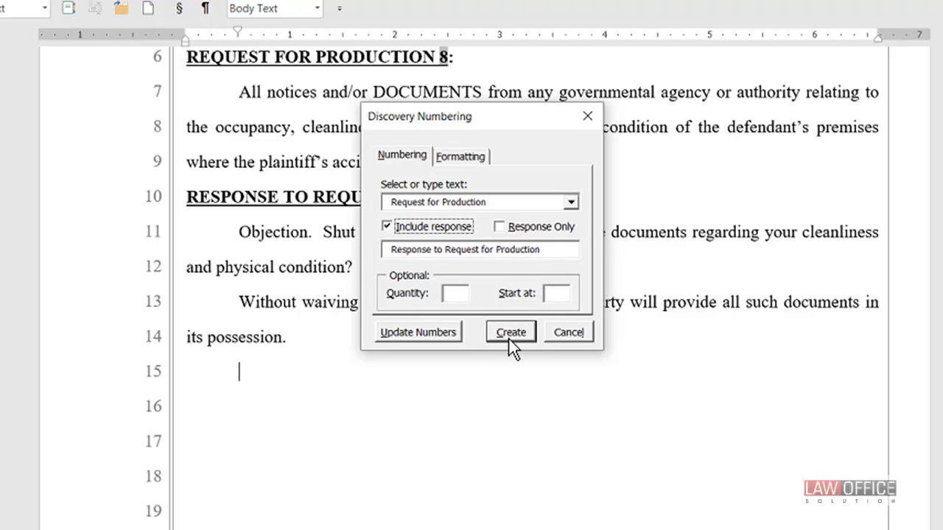
left_click(460, 294)
type("5")
left_click(517, 337)
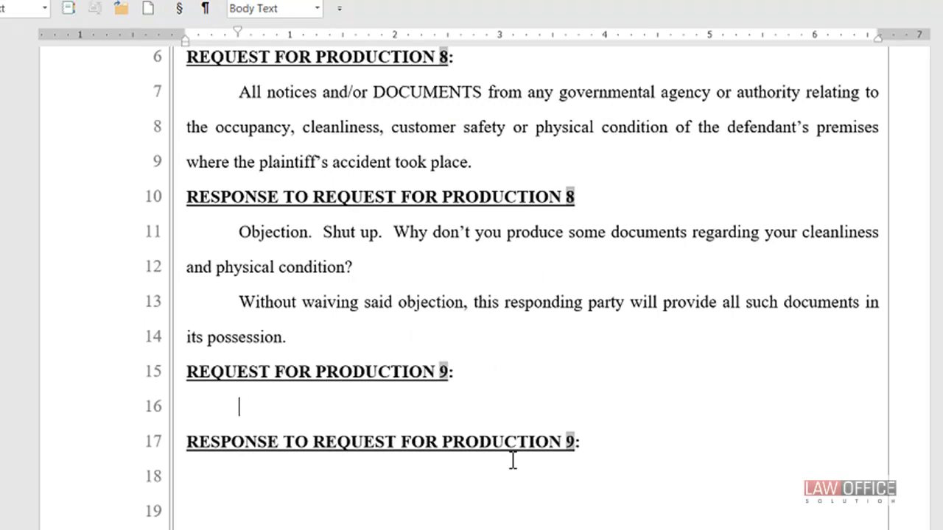
- Delete the empty request 9 and response 9 headings and the blank lines below them, before the next request
left_click_drag(188, 376, 417, 484)
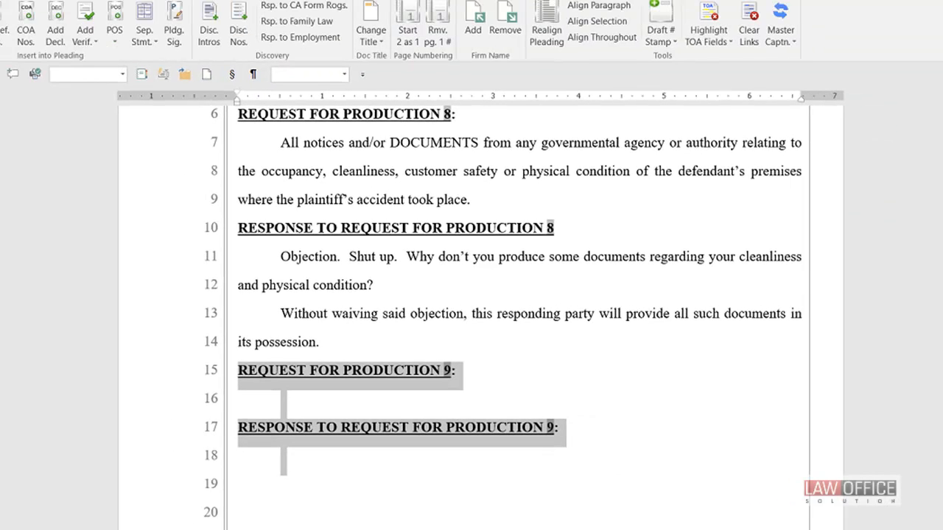
key("shift+Down")
key("shift+Down")
key("shift+Down")
key("shift+Down")
key("shift+Down")
key("shift+Down")
key("shift+Down")
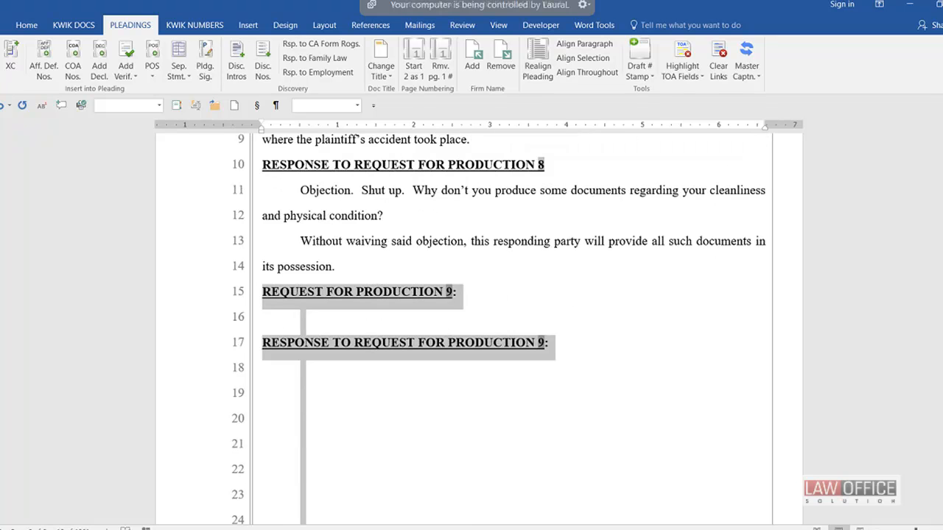
key("Delete")
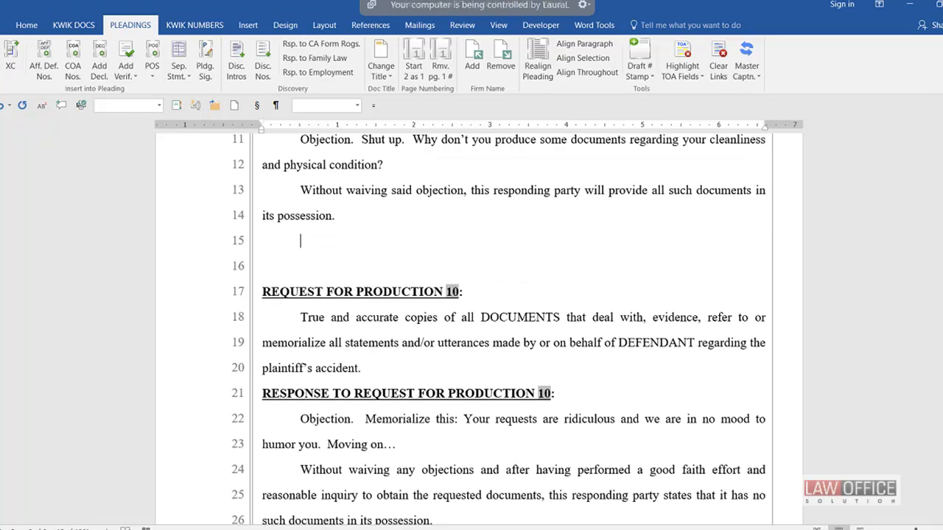
key("Delete")
key("Delete")
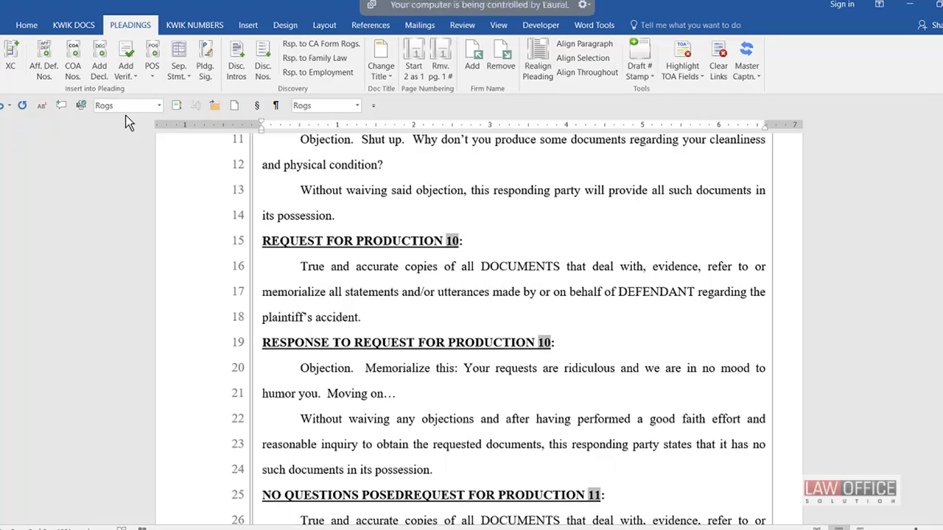
- Update the document's fields to renumber the request and response headings after request 8
left_click(402, 292)
scroll(404, 307, "up", 3)
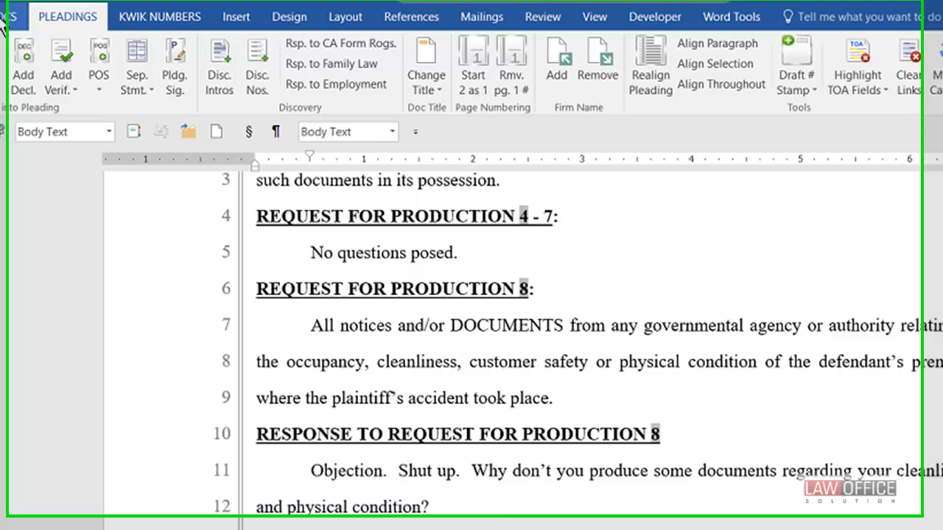
left_click(81, 27)
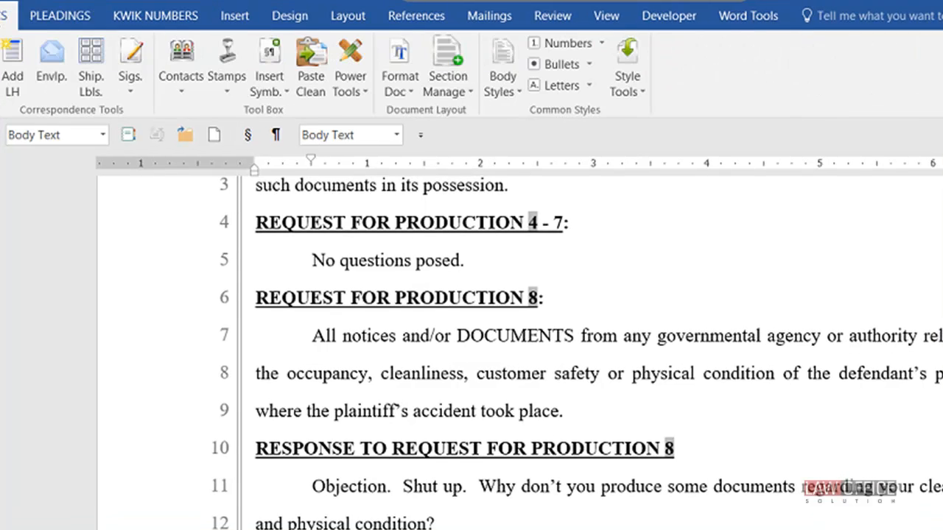
left_click(357, 78)
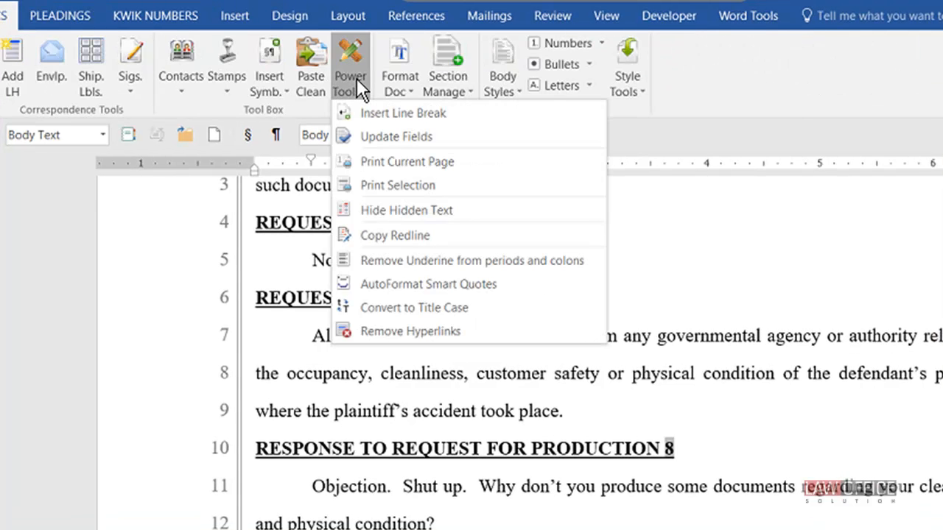
left_click(394, 135)
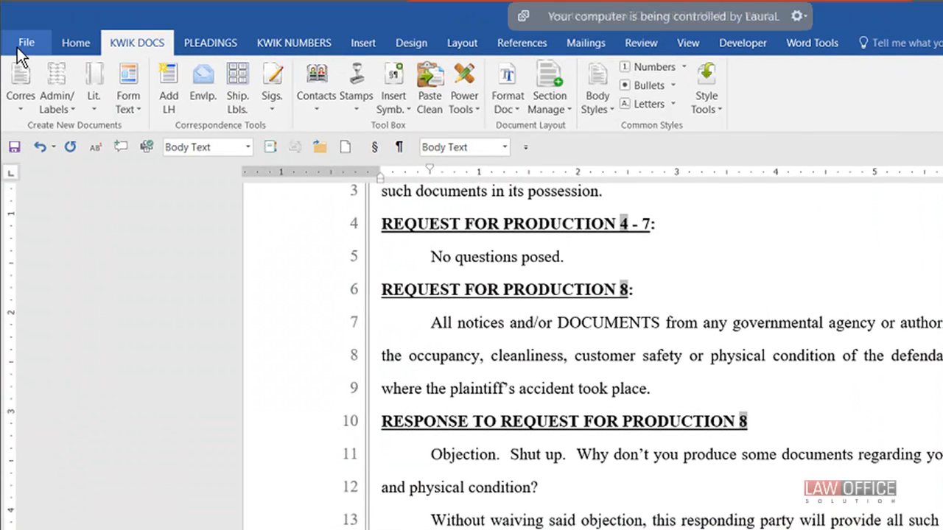
- Set Word's field shading to When selected and check it on the number in the REQUEST FOR PRODUCTION 8 heading
left_click(17, 47)
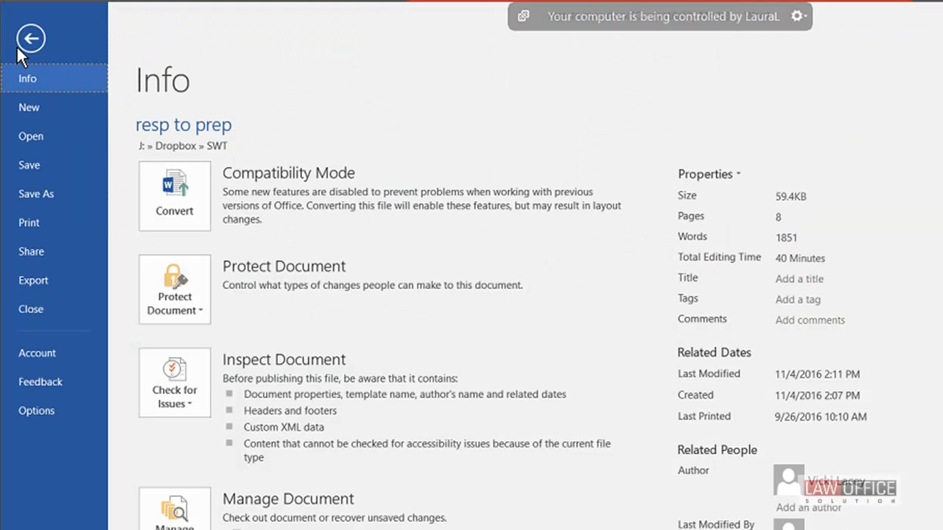
left_click(40, 416)
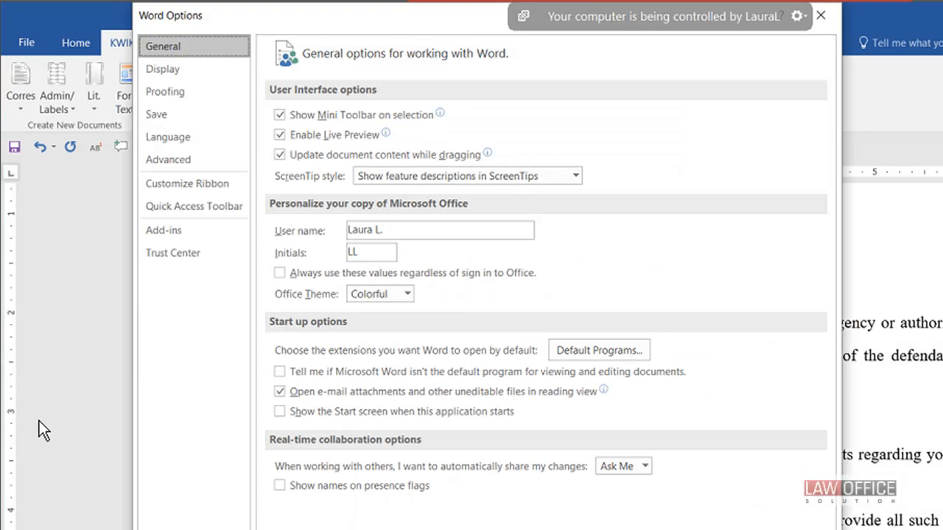
left_click(172, 161)
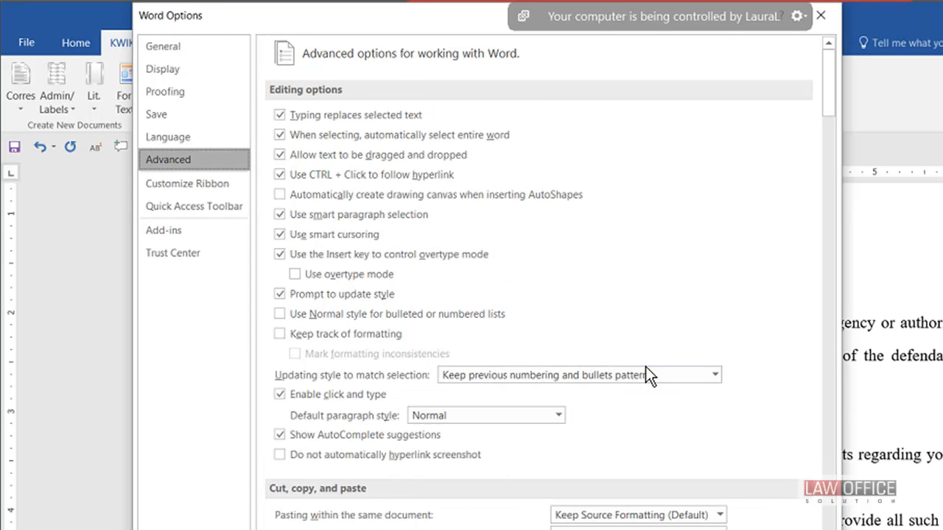
scroll(645, 386, "down", 8)
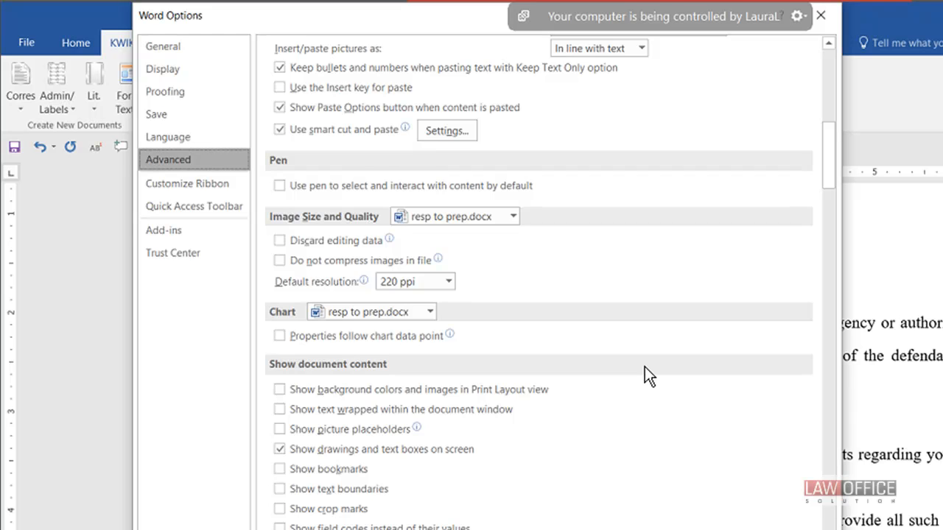
scroll(644, 366, "down", 4)
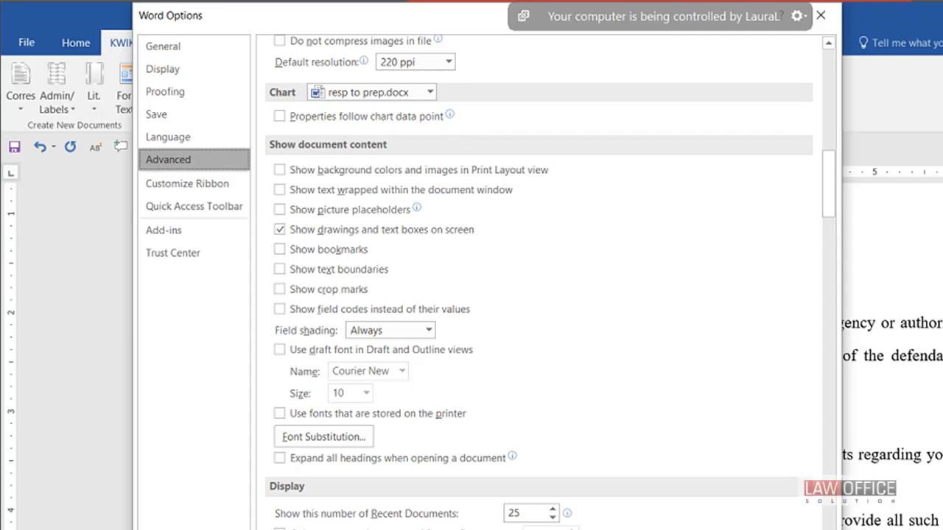
left_click(426, 333)
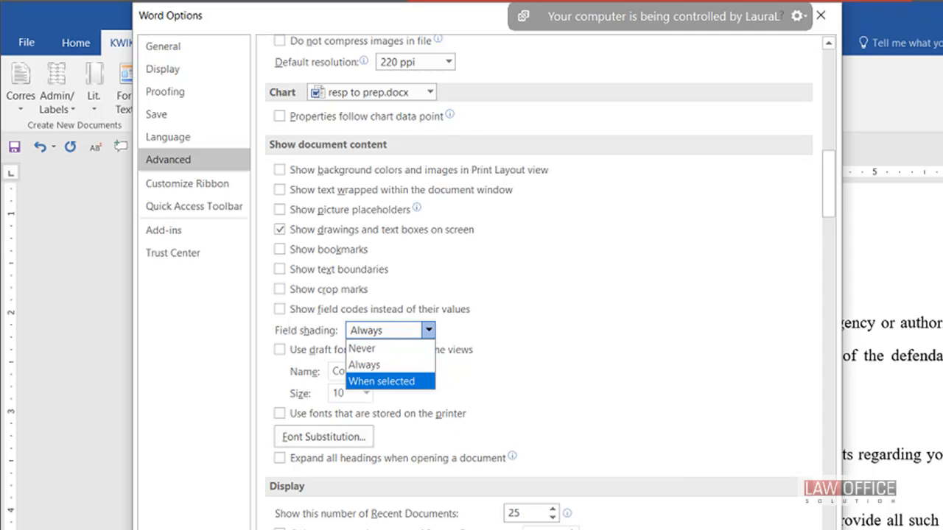
key("Escape")
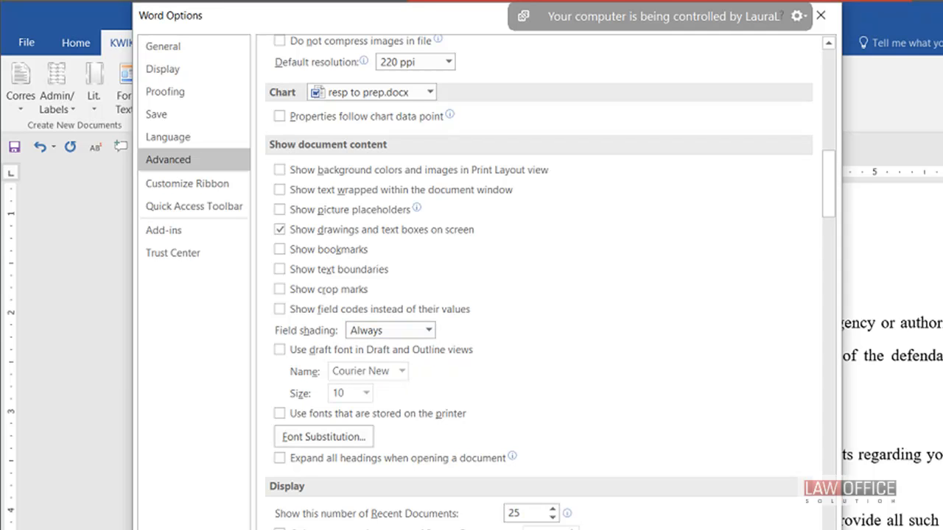
left_click(405, 333)
left_click(380, 381)
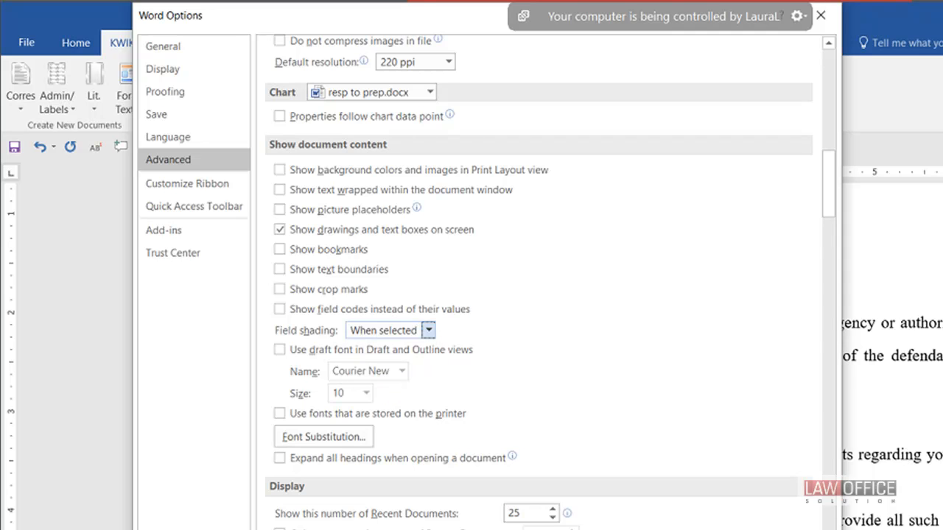
key("Return")
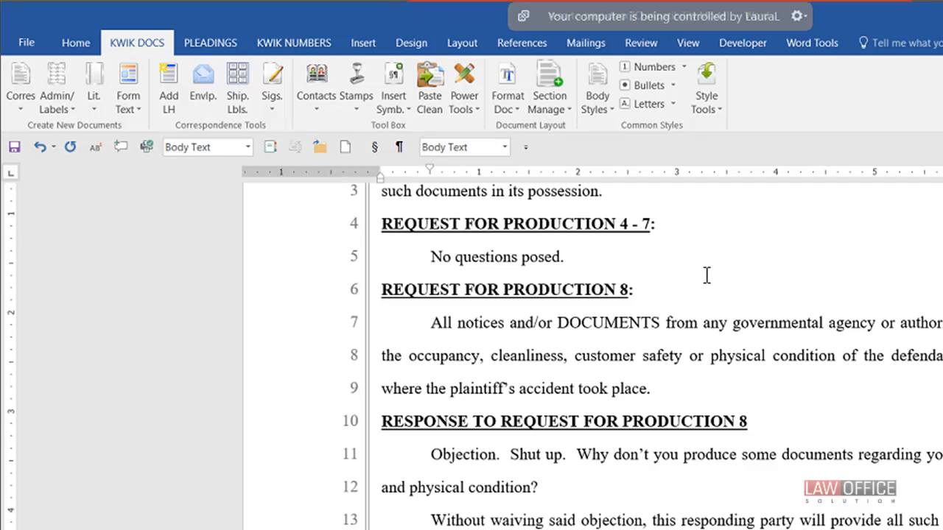
left_click(623, 287)
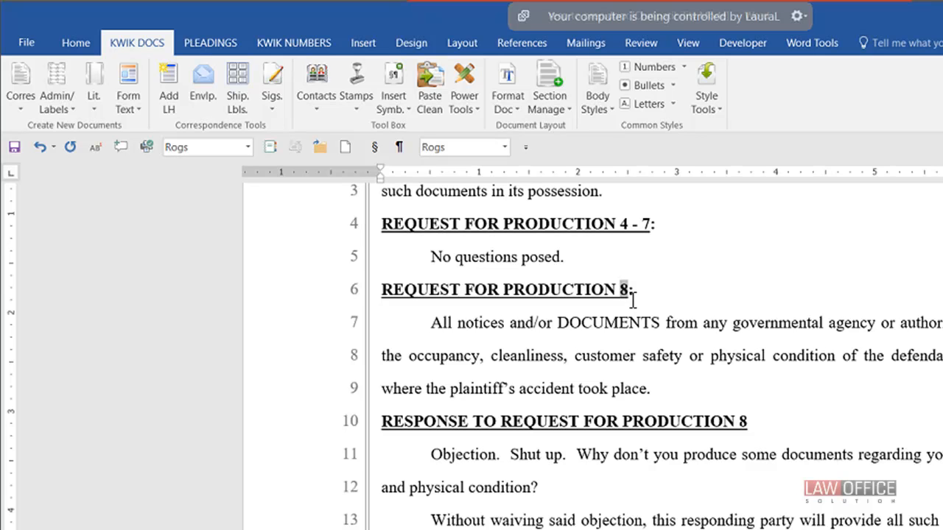
key("Right")
- Make sure Word's Update fields before printing option is enabled and apply the options
left_click(24, 41)
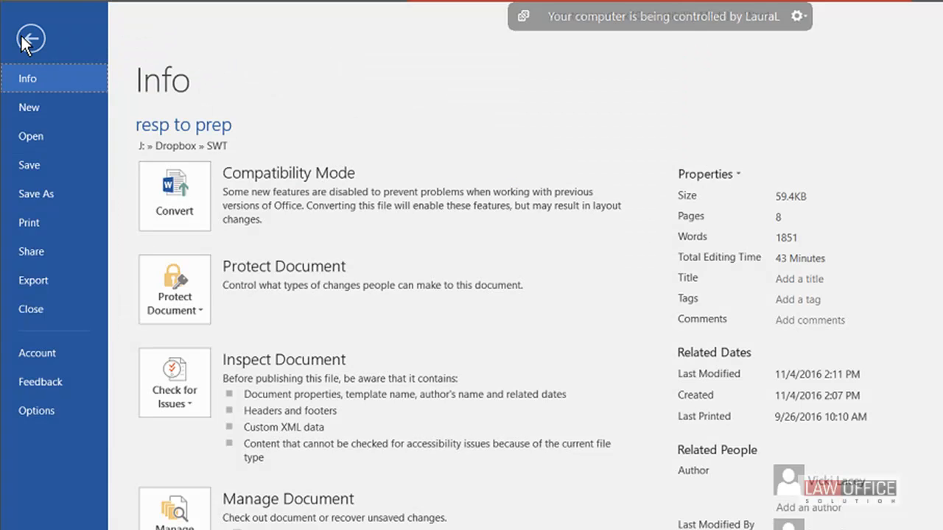
left_click(61, 414)
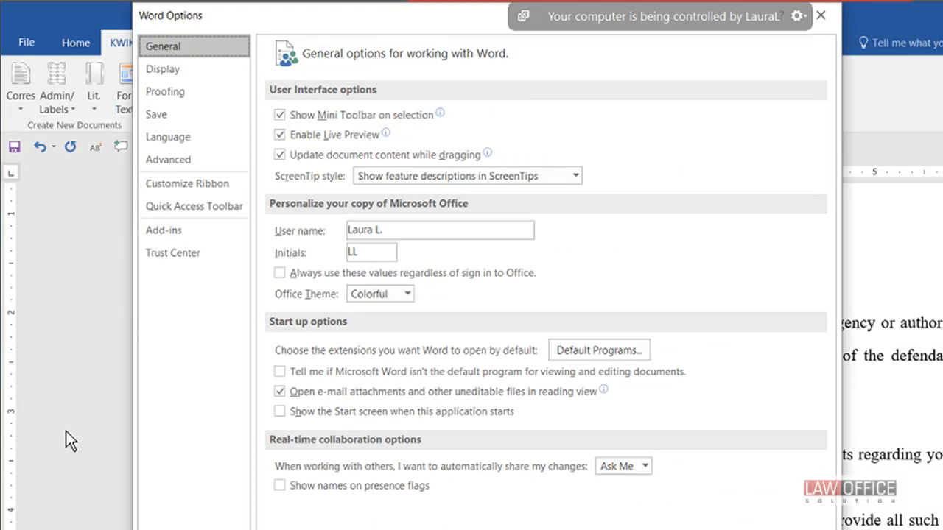
left_click(164, 71)
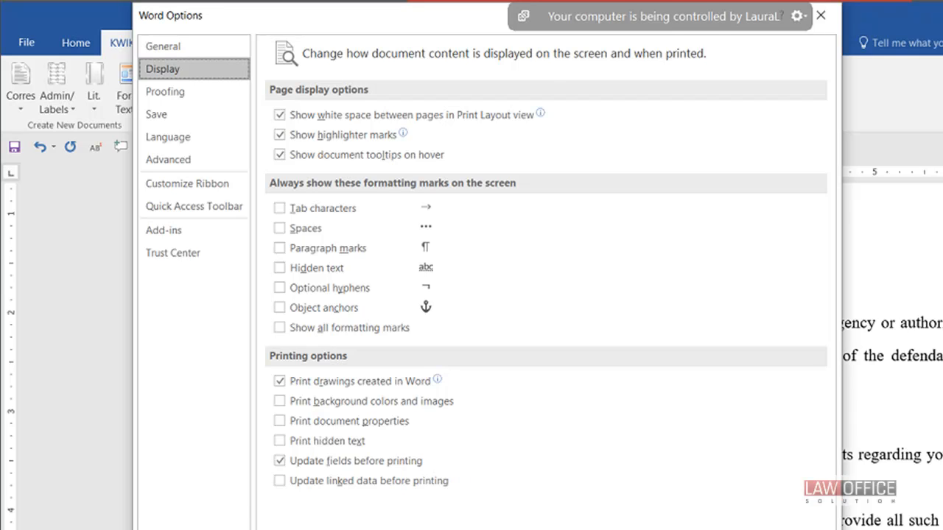
left_click(279, 462)
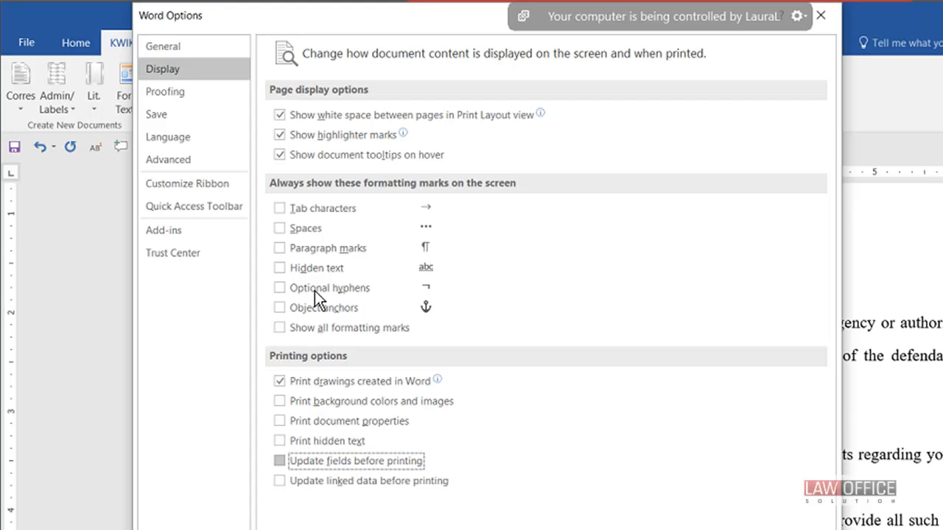
left_click(279, 460)
left_click(603, 528)
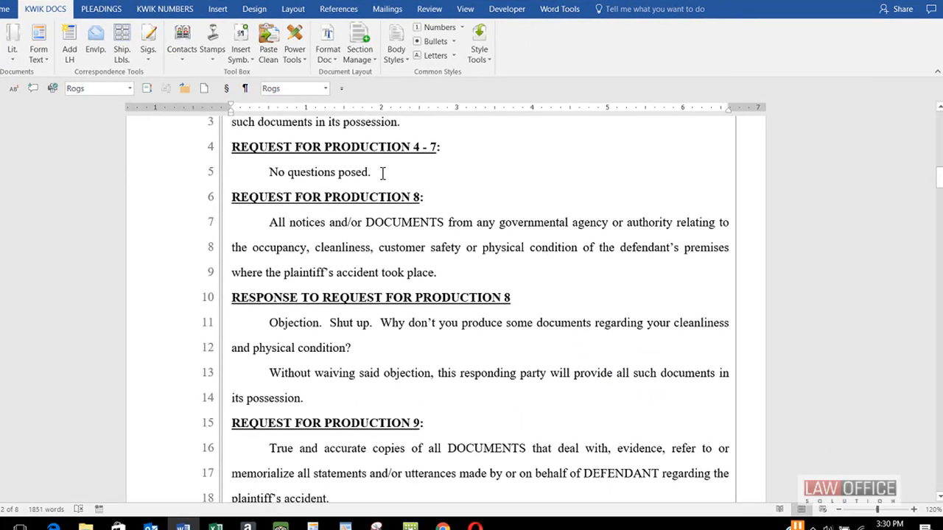
- Go back to requests 2 and 3 on the first page and display the document's field codes
scroll(350, 269, "up", 10)
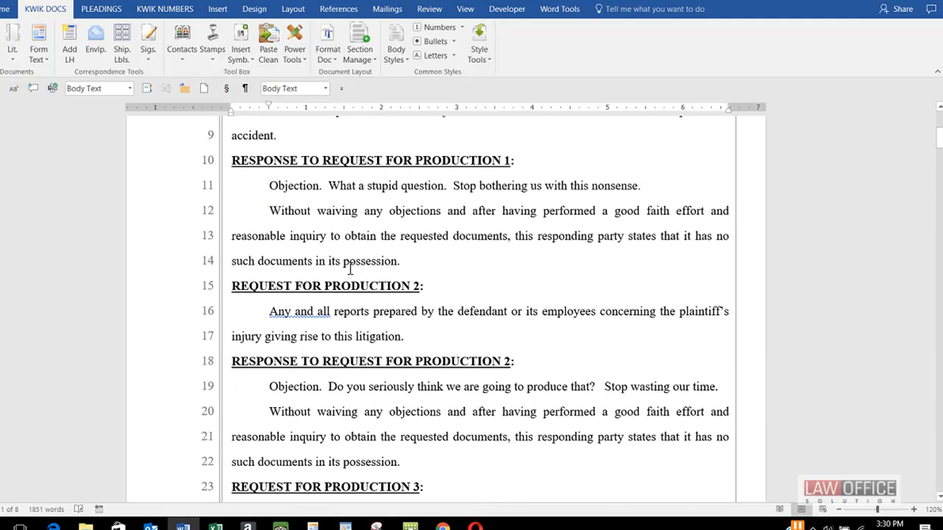
scroll(351, 269, "down", 1)
scroll(351, 270, "down", 1)
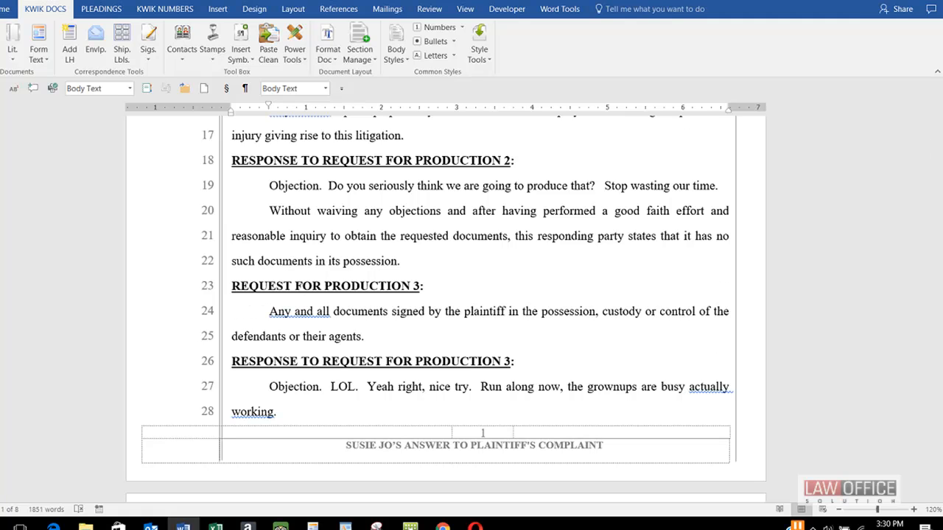
key("alt+F9")
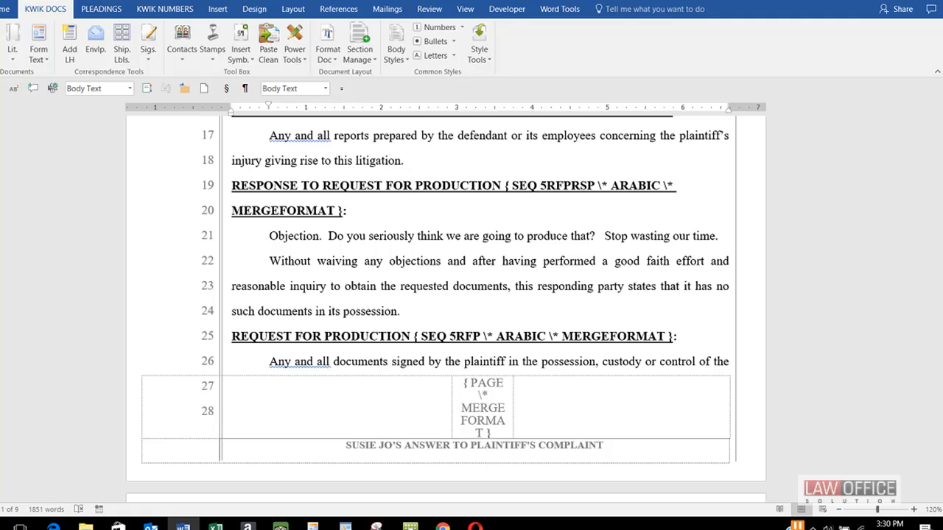
- Examine and compare the SEQ field codes in the headings of request 2 and the response to request 2
left_click(235, 185)
scroll(239, 185, "up", 1)
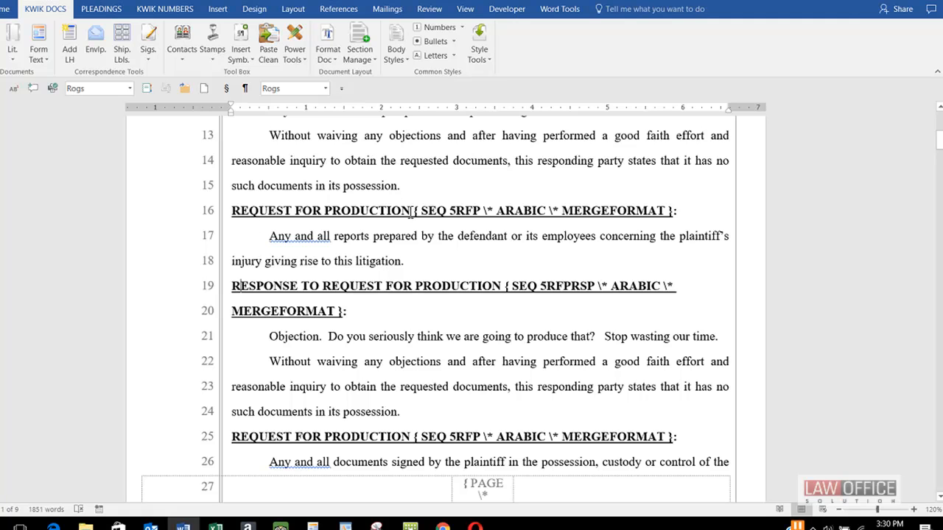
left_click_drag(415, 212, 662, 210)
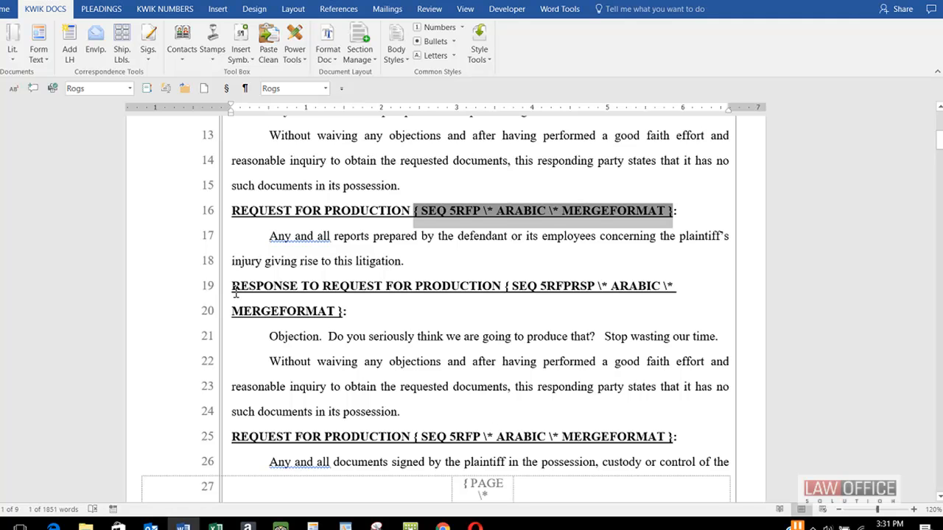
left_click(553, 288)
left_click(572, 287)
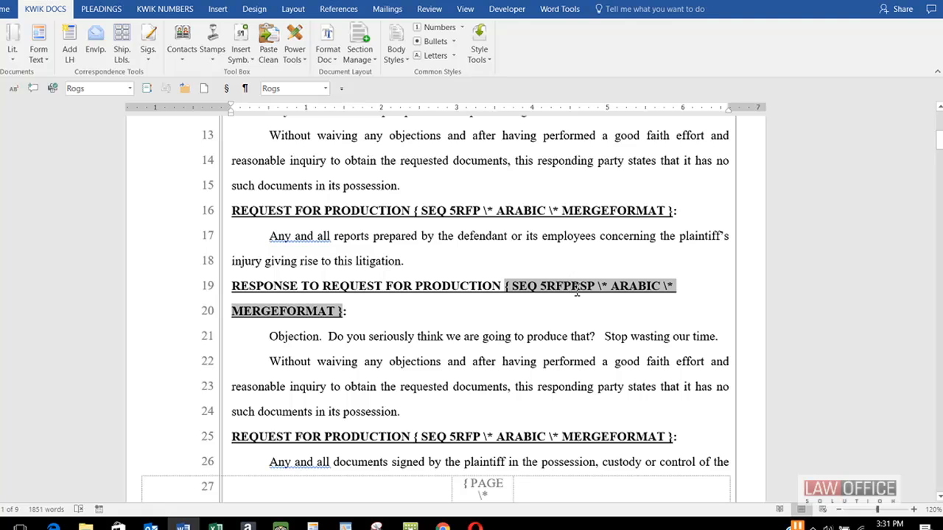
left_click(342, 386)
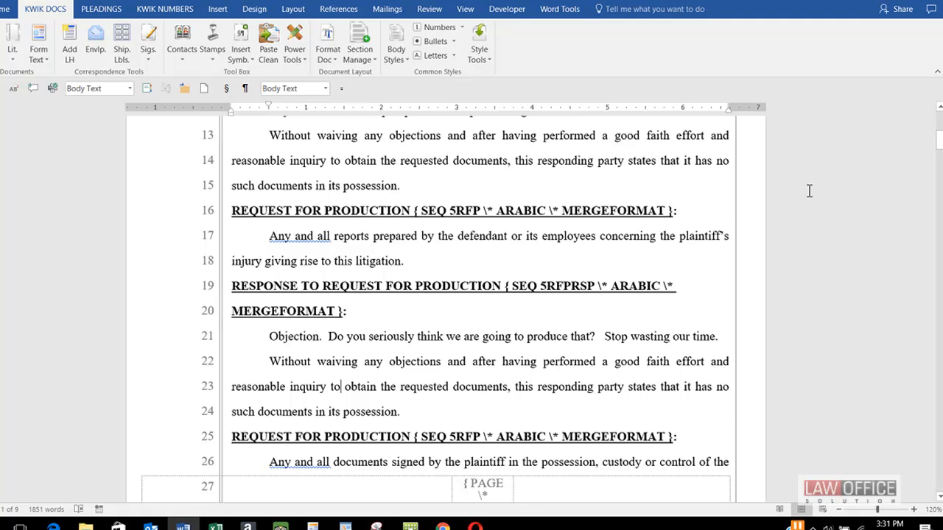
- Hide the document's field codes and go to the REQUEST FOR PRODUCTION 8 heading on page 2
key("alt+F9")
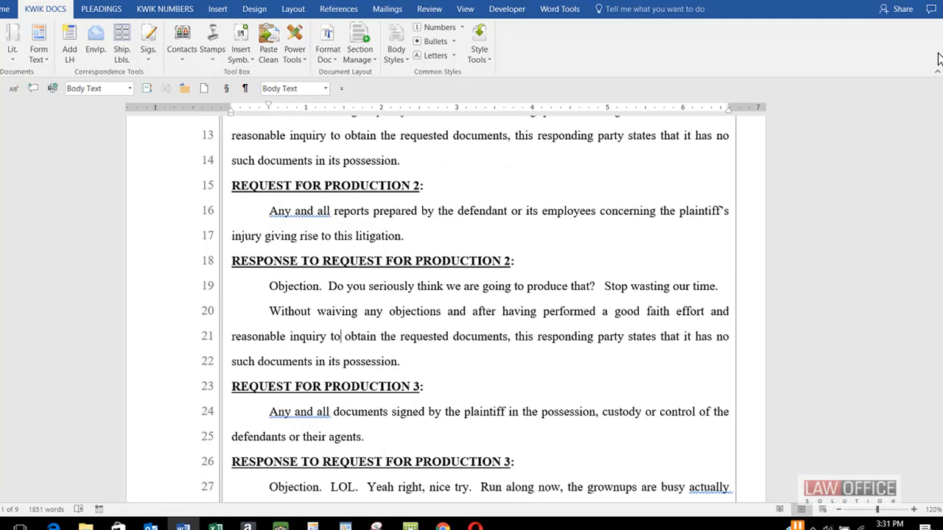
scroll(509, 272, "down", 3)
scroll(508, 273, "down", 6)
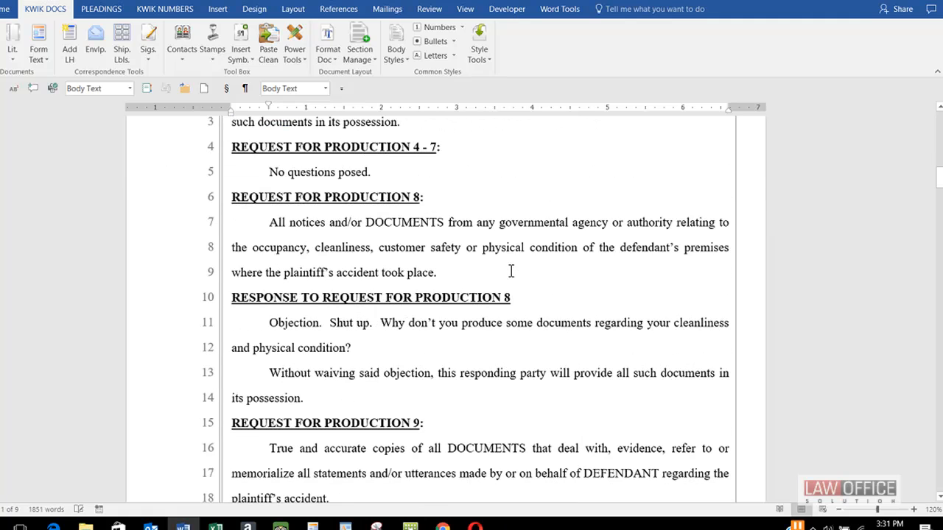
- View the Discovery Numbering dialog's options from the REQUEST FOR PRODUCTION 8 heading and dismiss it without creating numbering
left_click(399, 191)
left_click(90, 11)
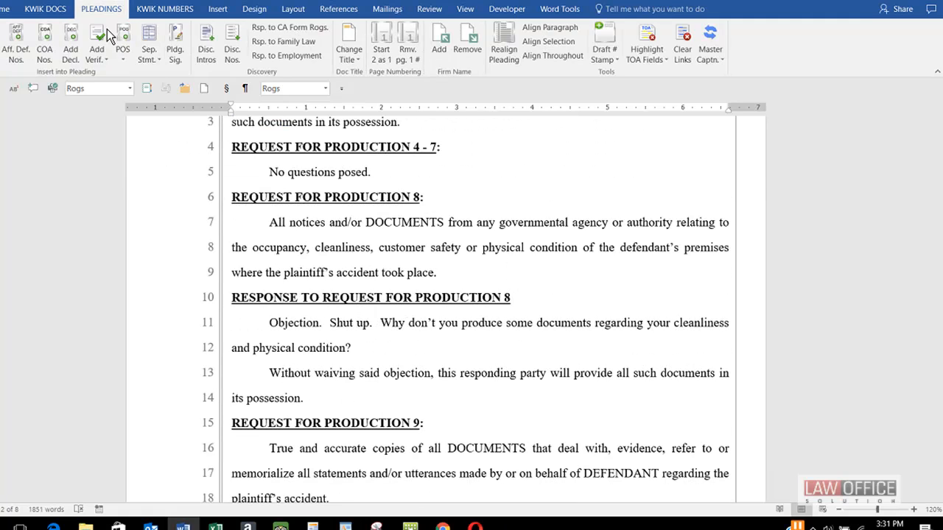
left_click(231, 53)
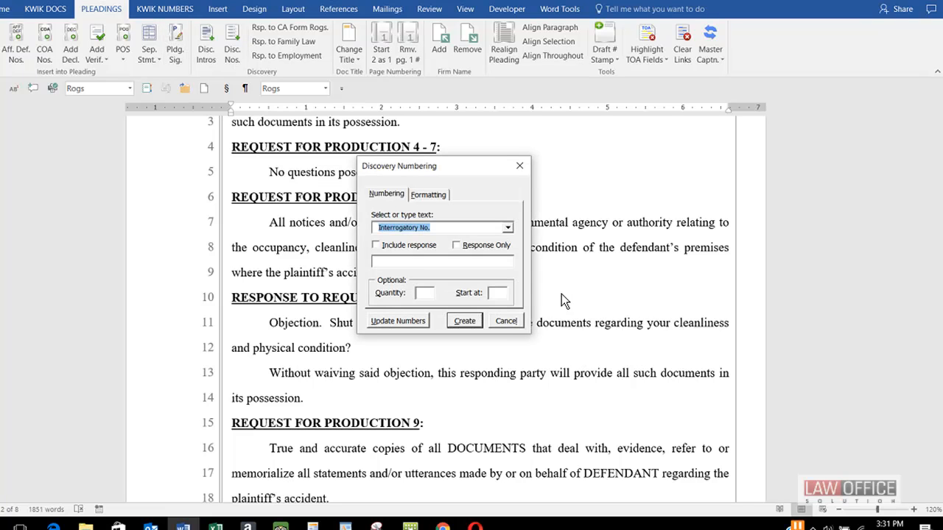
left_click(506, 322)
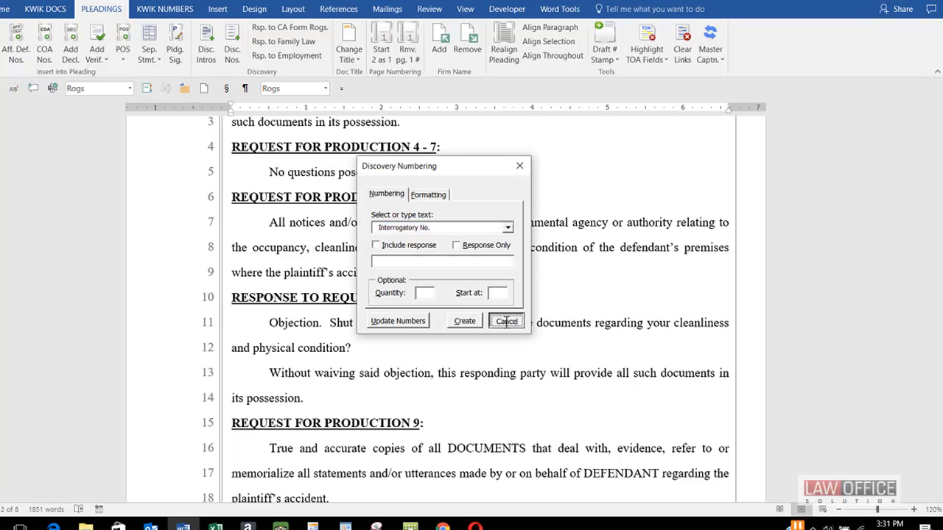
- Display the field codes and insert a space before the \R 8 switch in the REQUEST FOR PRODUCTION 8 heading's SEQ field
left_click(210, 202)
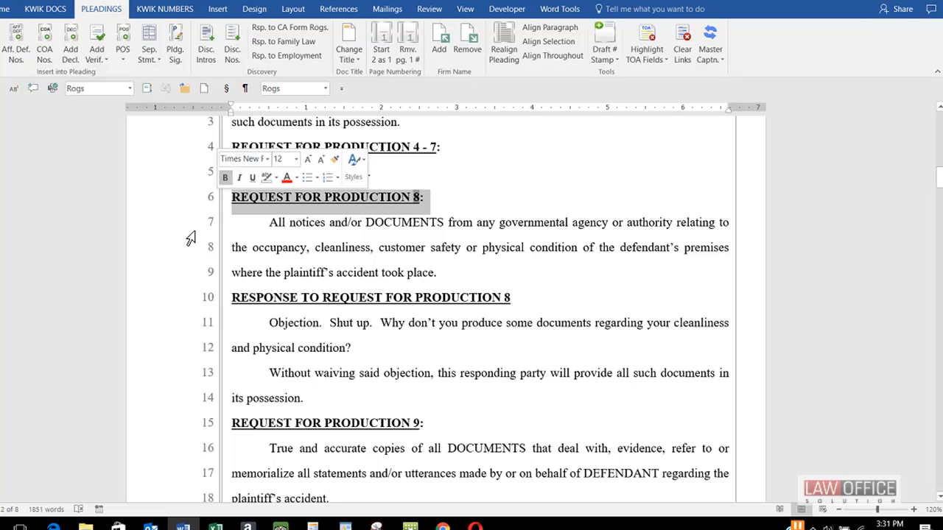
left_click(206, 308)
left_click(342, 223)
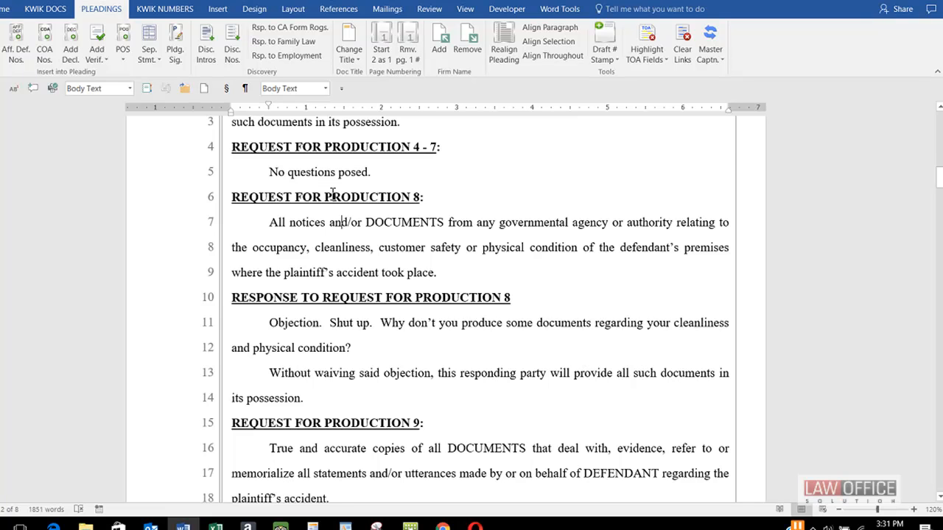
key("alt+F9")
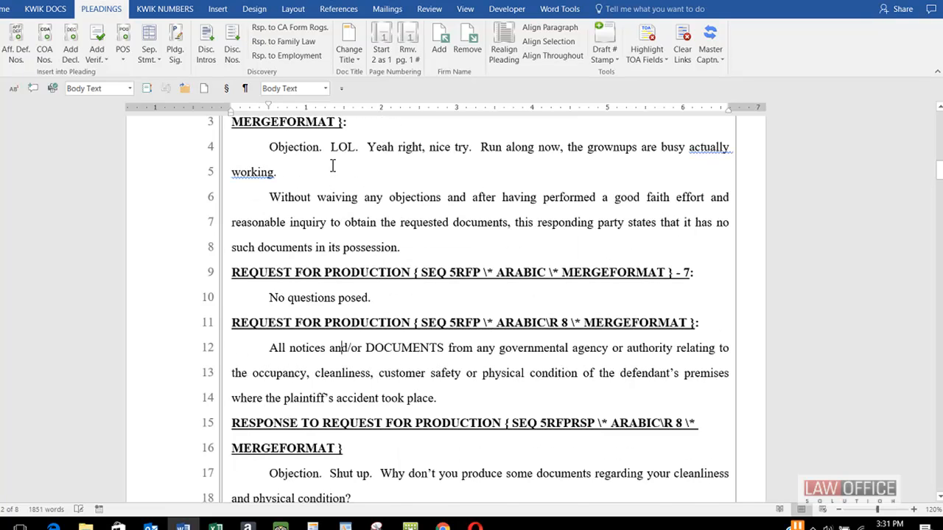
scroll(335, 282, "down", 2)
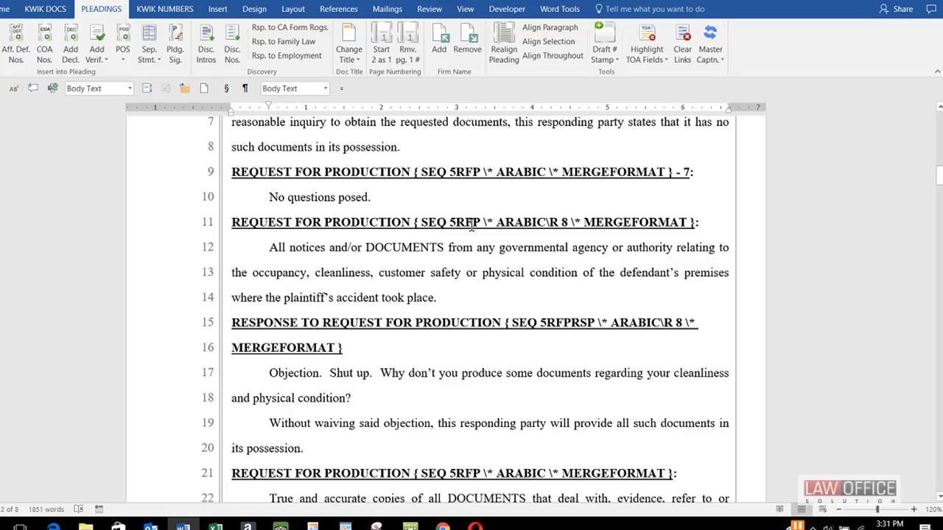
left_click(548, 222)
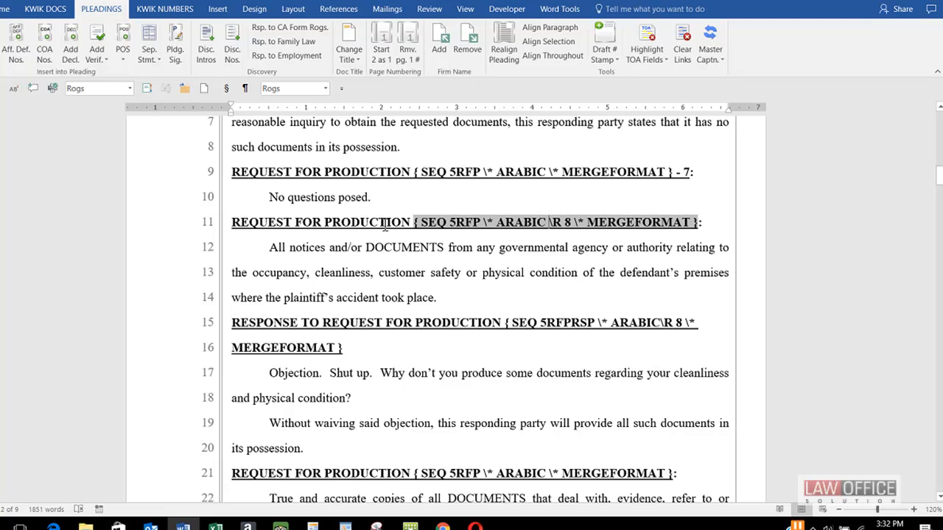
- Insert a space before the \R 8 switch in the SEQ field of the response to request 8, and hide the field codes
left_click_drag(419, 473, 523, 469)
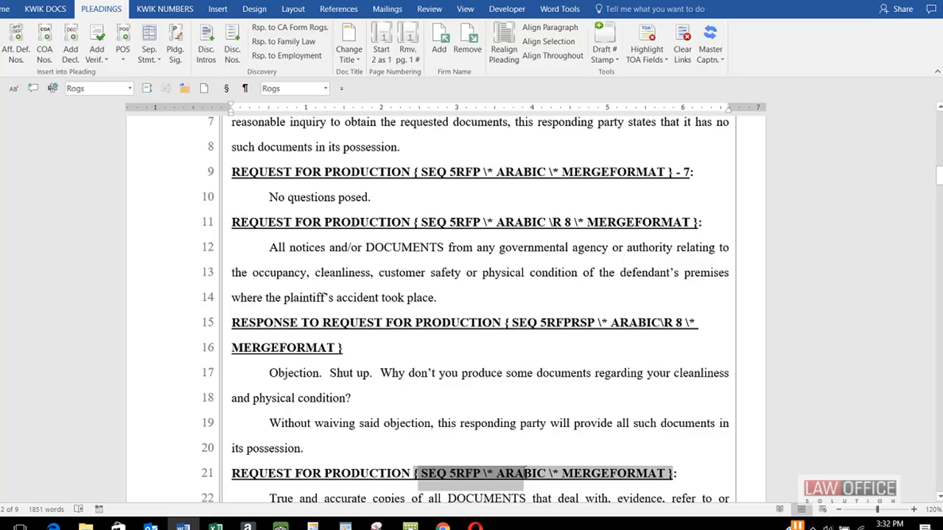
left_click_drag(523, 471, 523, 471)
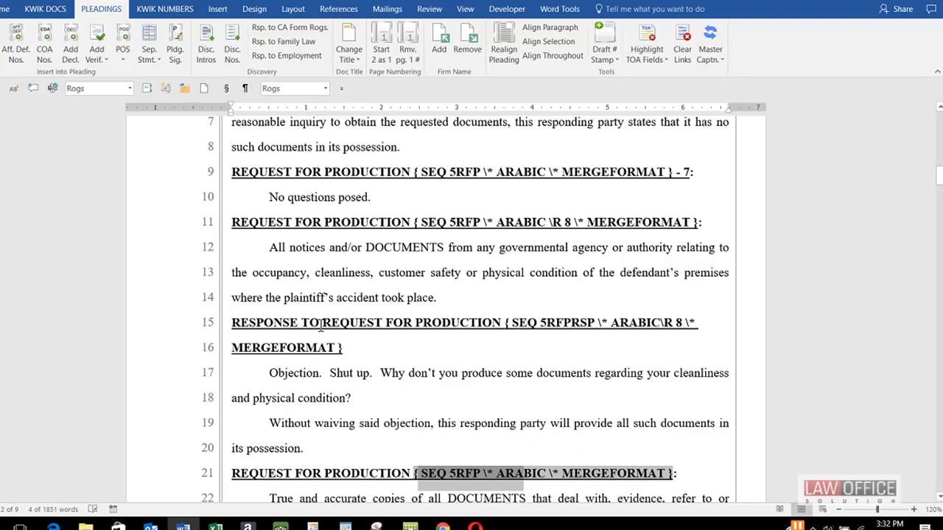
left_click(282, 324)
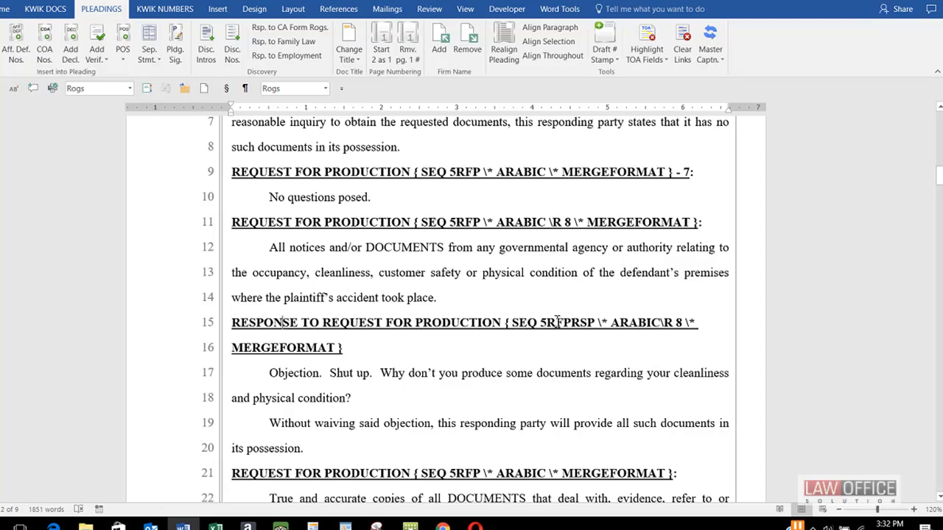
left_click(543, 324)
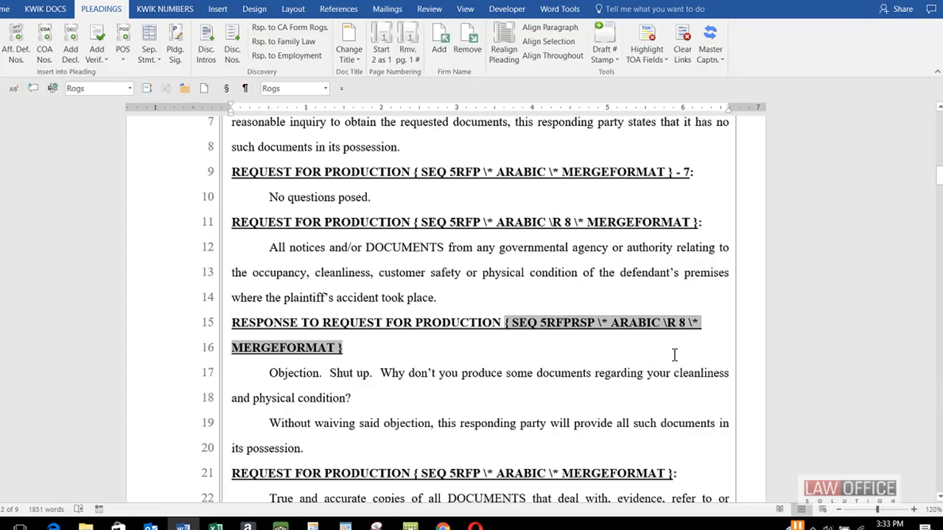
left_click(587, 374)
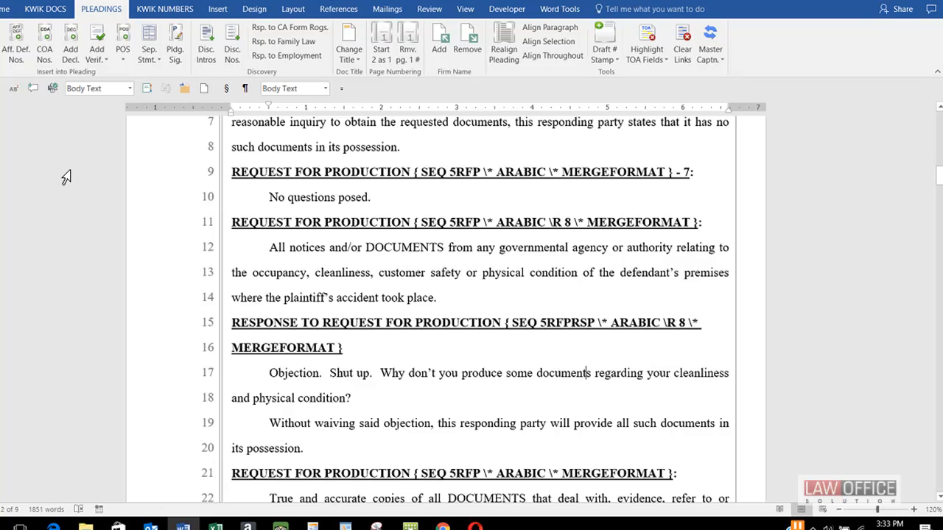
key("alt+F9")
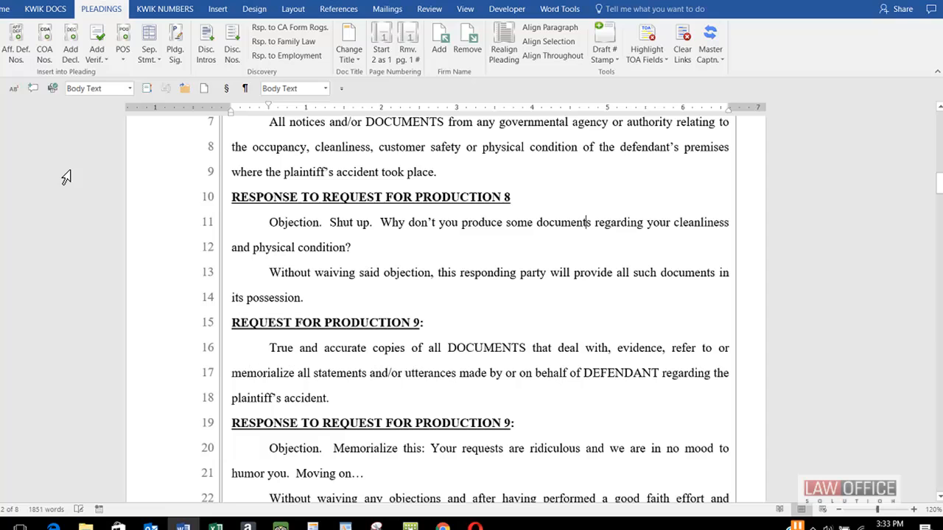